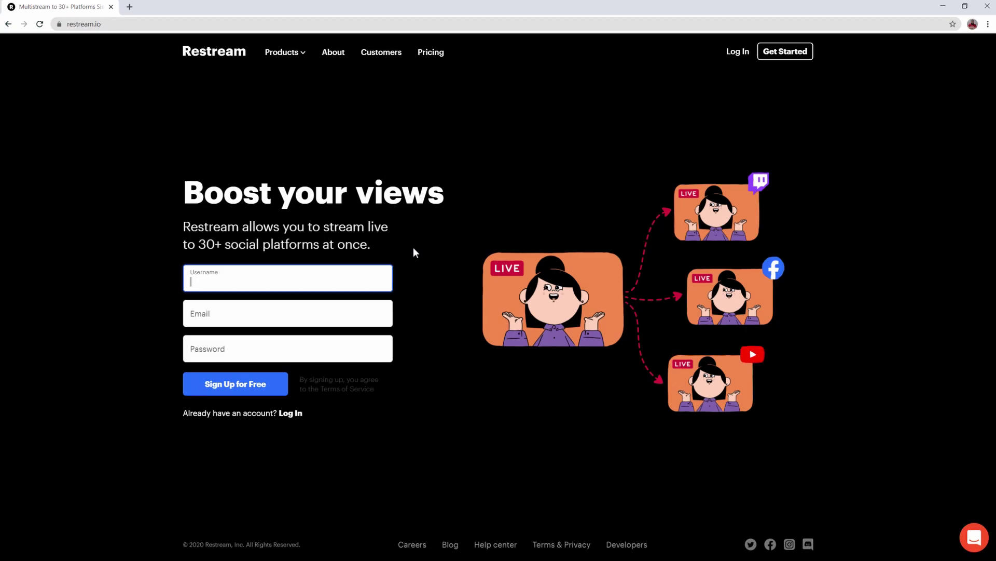
# Step: Log in with the account e-mail and password, then add Facebook as a destination alongside YouTube
pyautogui.click(732, 55)
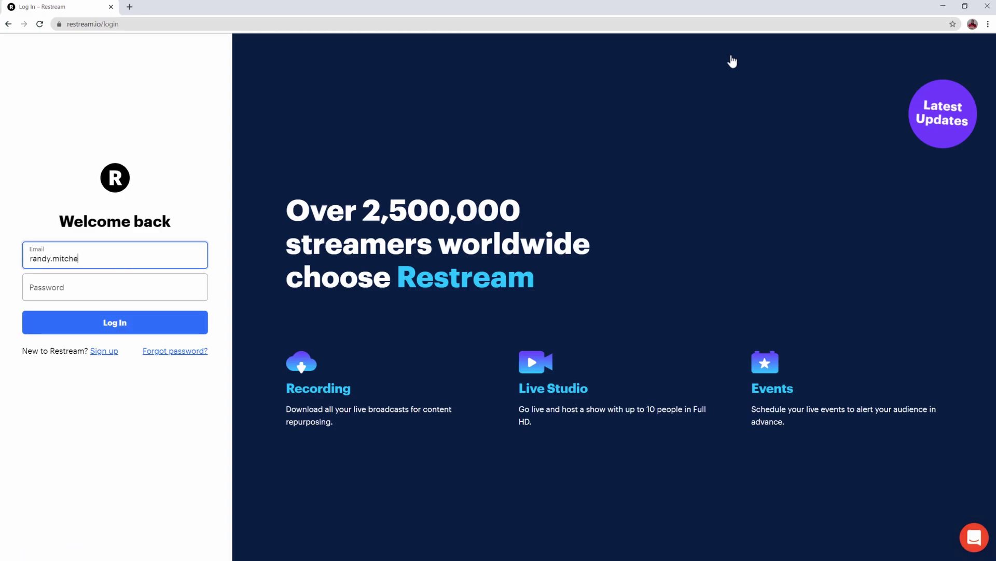
pyautogui.press('Tab')
pyautogui.write('*************')
pyautogui.press('Return')
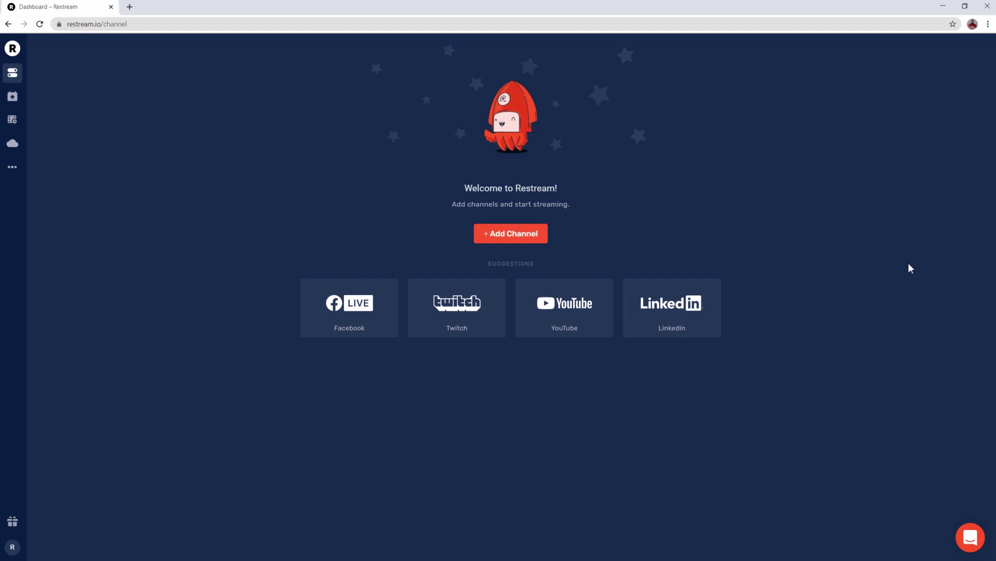
pyautogui.click(385, 332)
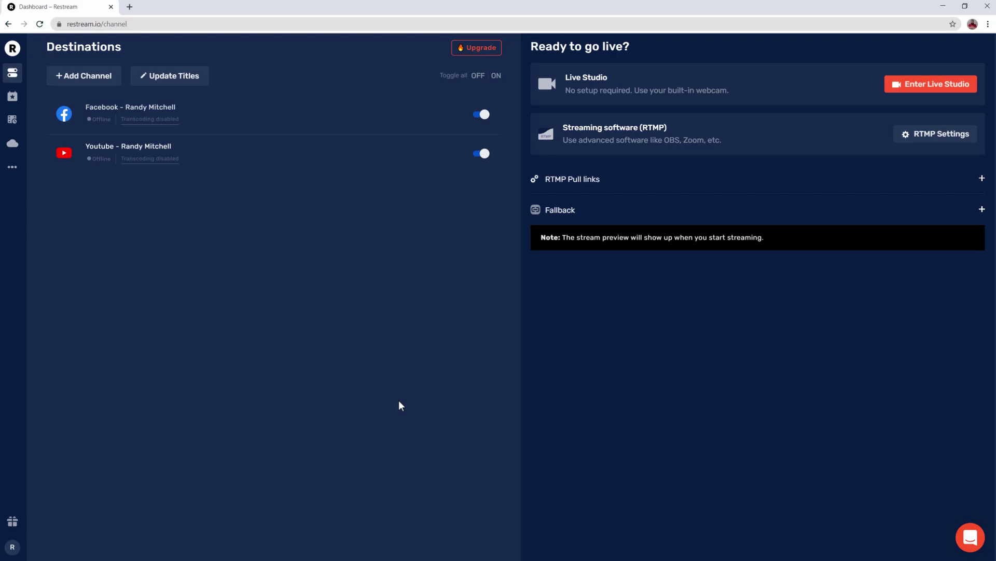
# Step: Enter Live Studio and try the camera, screen-share, guest and local-video controls
pyautogui.click(966, 91)
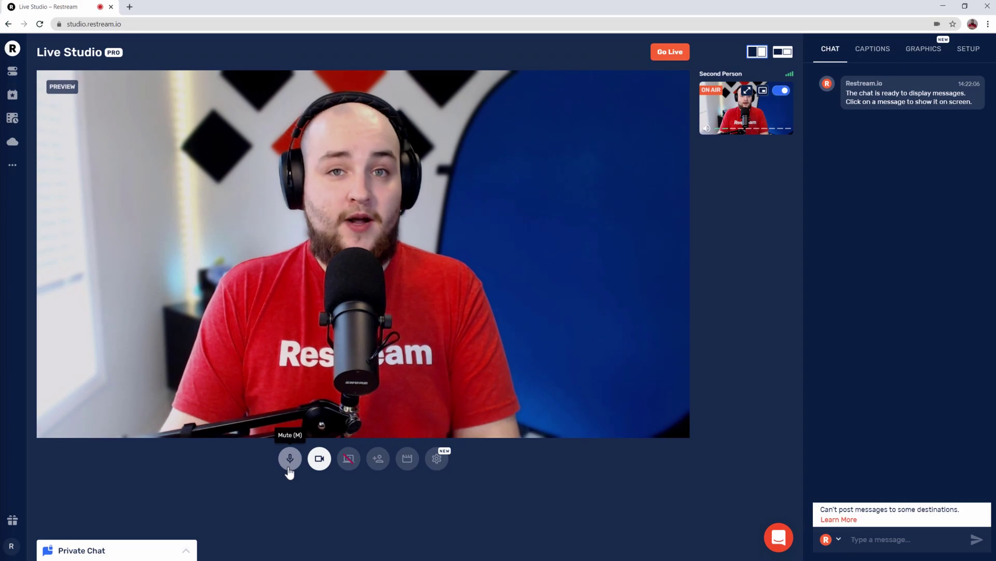
pyautogui.click(318, 467)
pyautogui.click(318, 467)
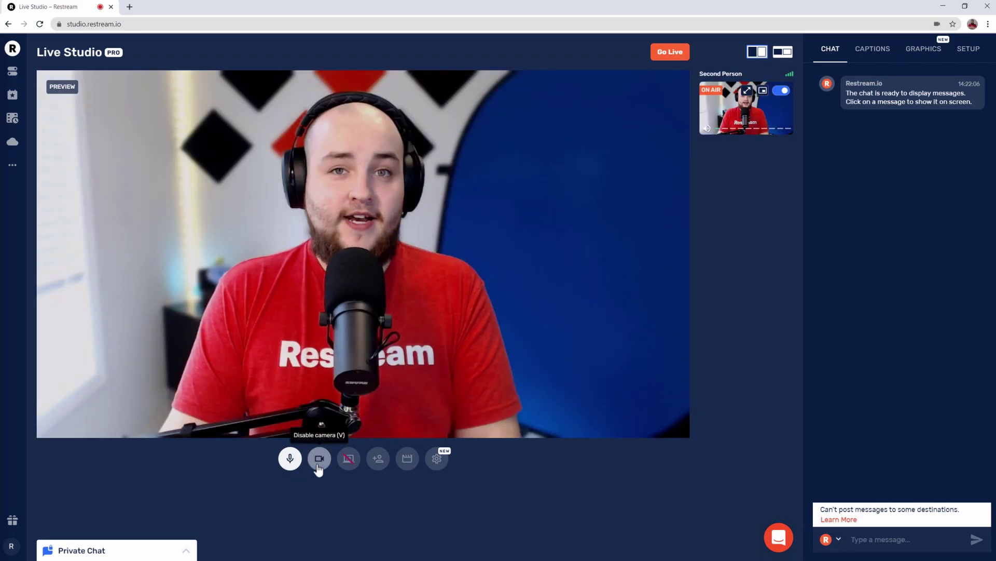
pyautogui.click(344, 464)
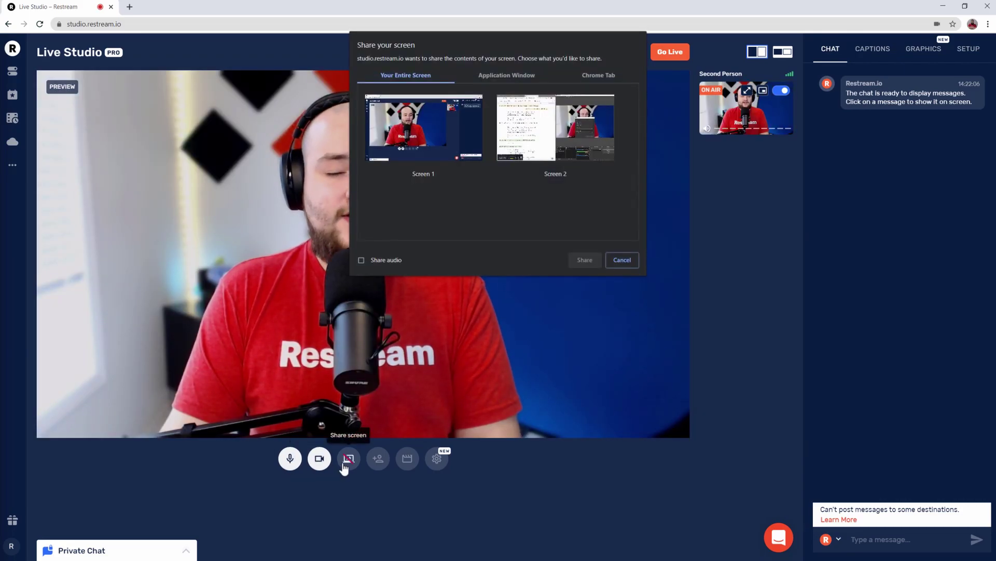
pyautogui.click(624, 261)
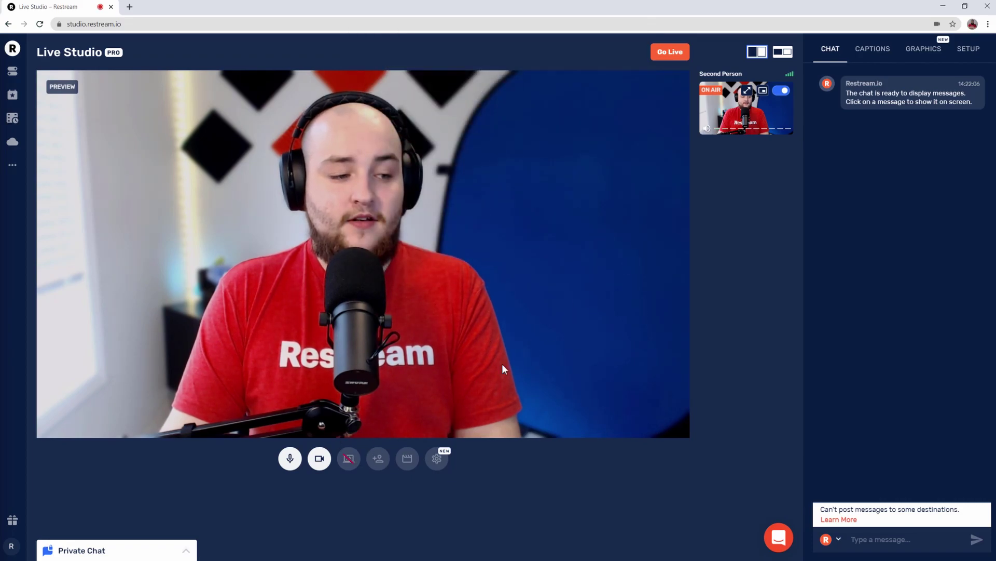
pyautogui.click(378, 465)
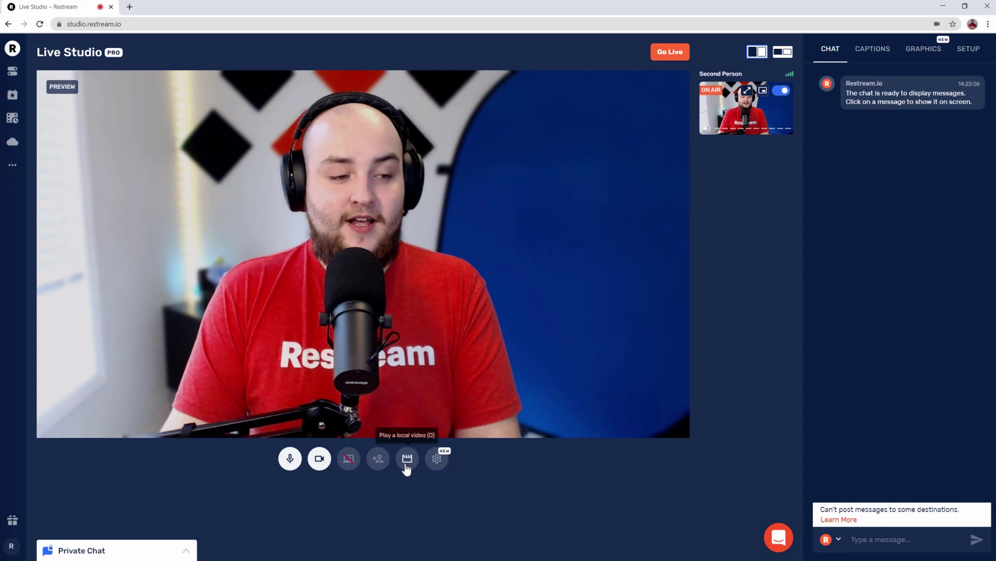
pyautogui.click(407, 463)
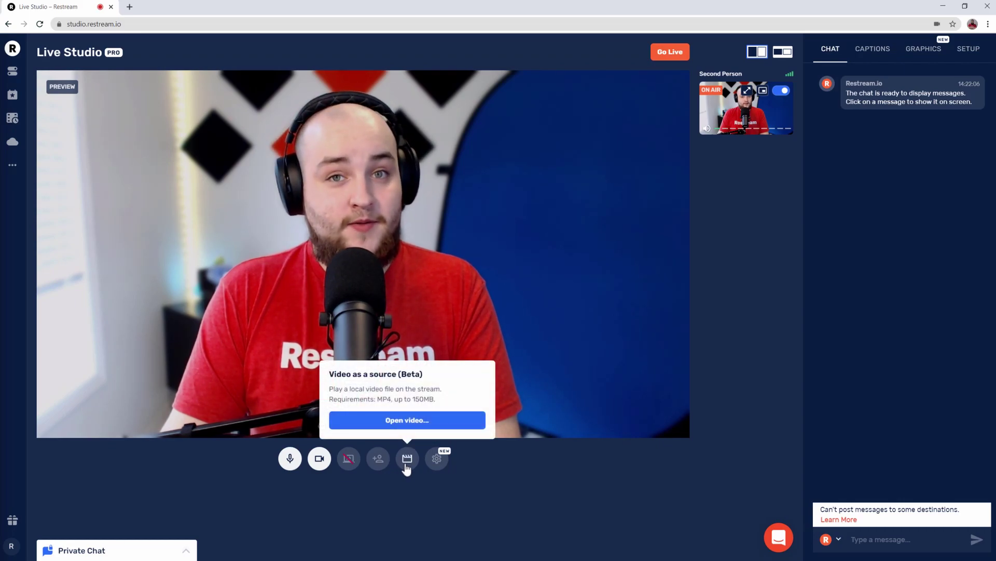
pyautogui.click(407, 464)
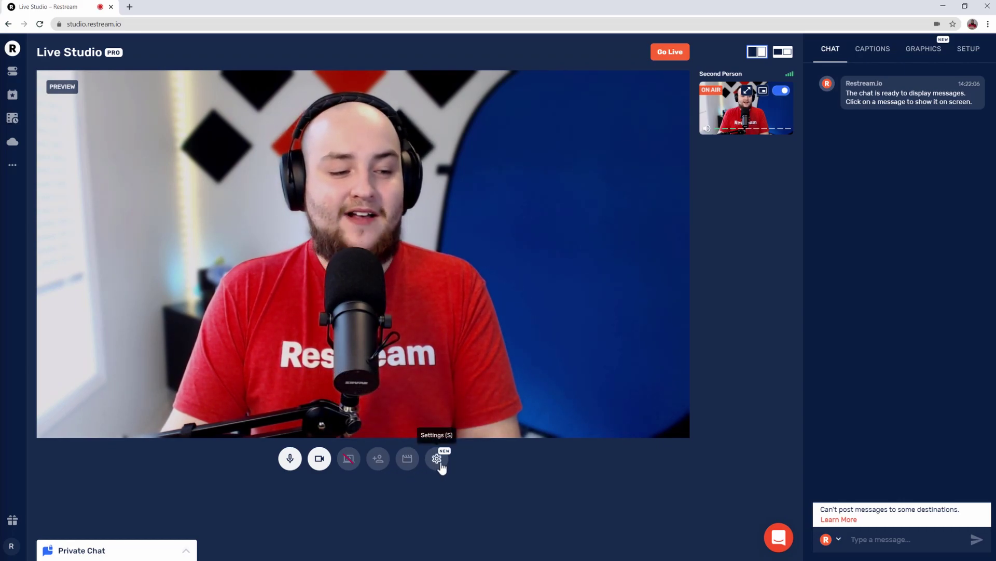
# Step: Set Live Stream Quality to Full High Definition (1080p @ 30fps) under advanced settings
pyautogui.click(438, 462)
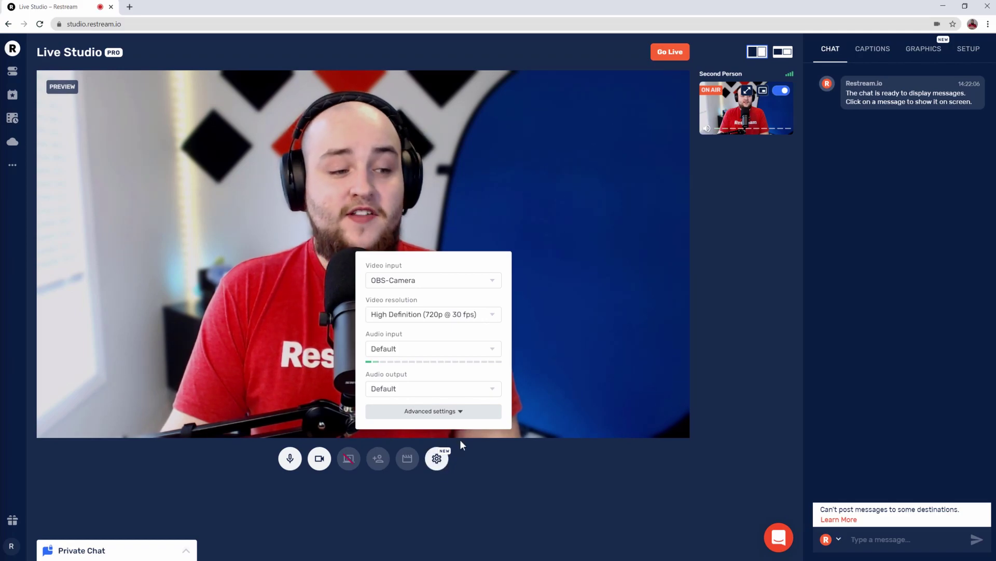
pyautogui.click(487, 412)
pyautogui.click(490, 354)
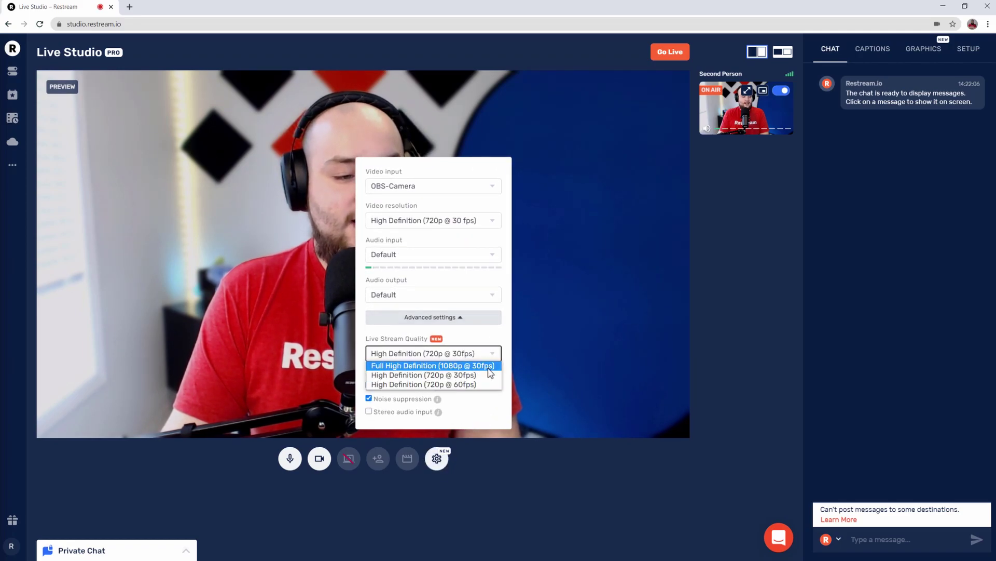
pyautogui.click(489, 370)
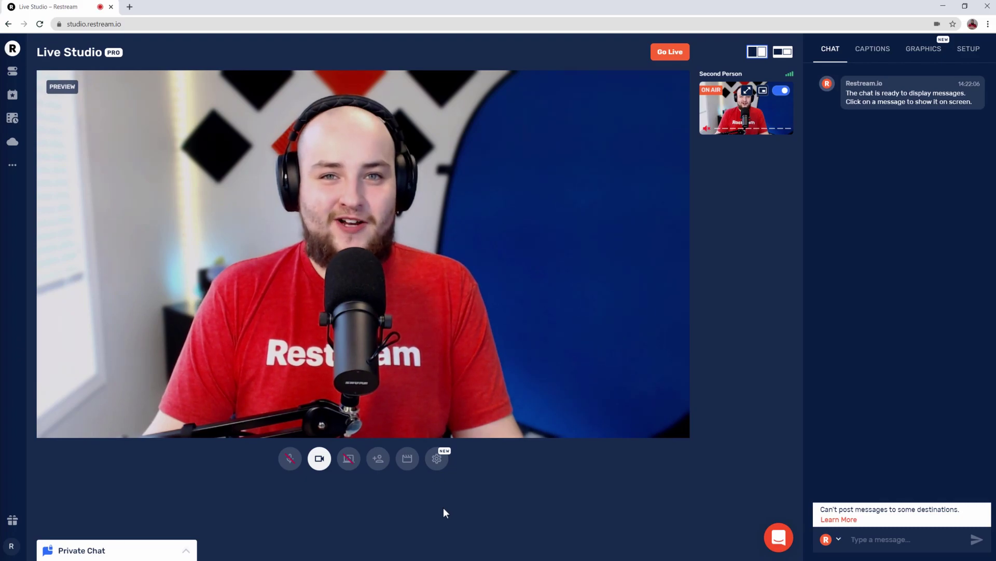
# Step: Copy the guest invite link from the Add guest panel
pyautogui.click(382, 467)
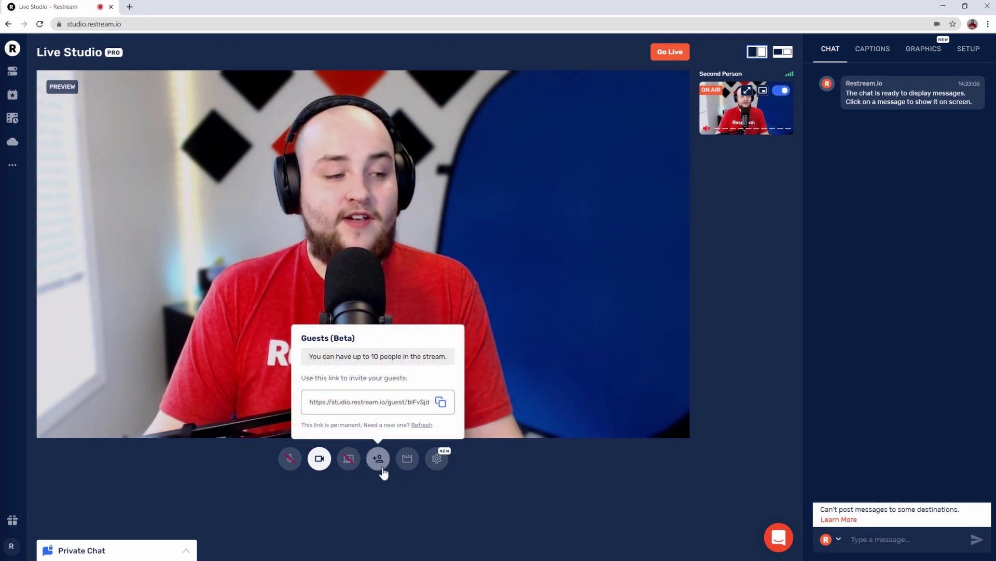
pyautogui.click(440, 402)
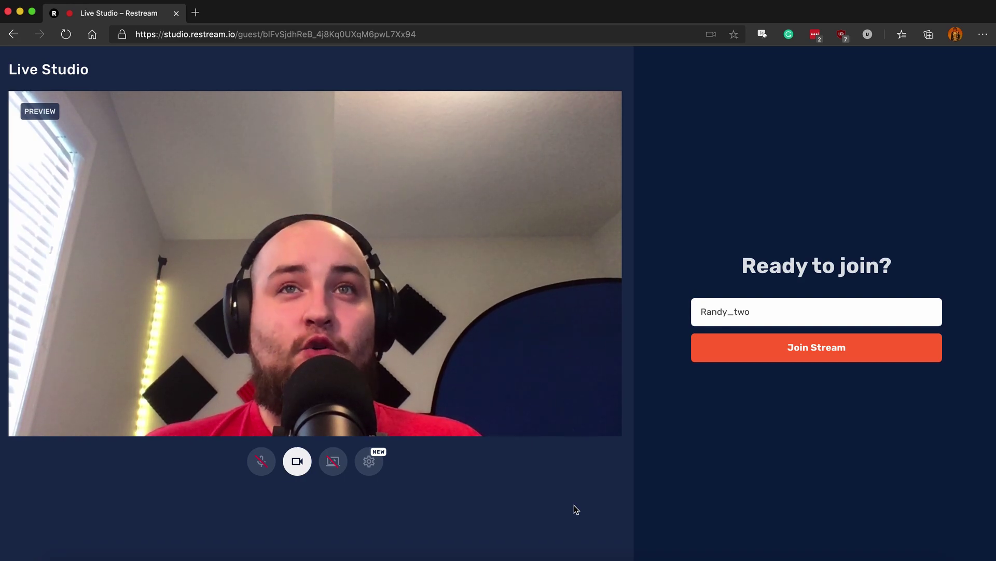
# Step: Join the stream as a guest and send HELLO in the private chat
pyautogui.click(710, 358)
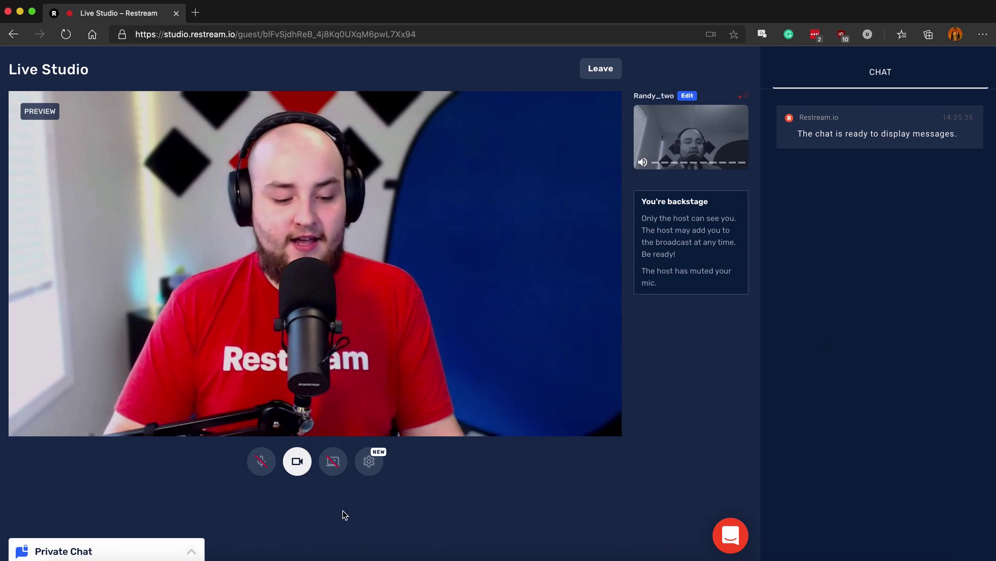
pyautogui.click(189, 554)
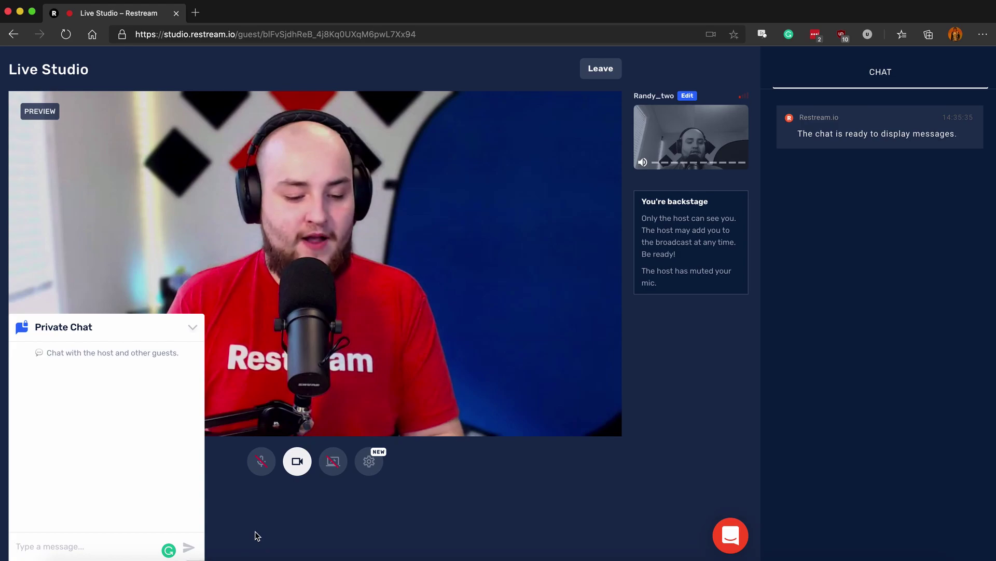
pyautogui.write('HELLO')
pyautogui.press('Return')
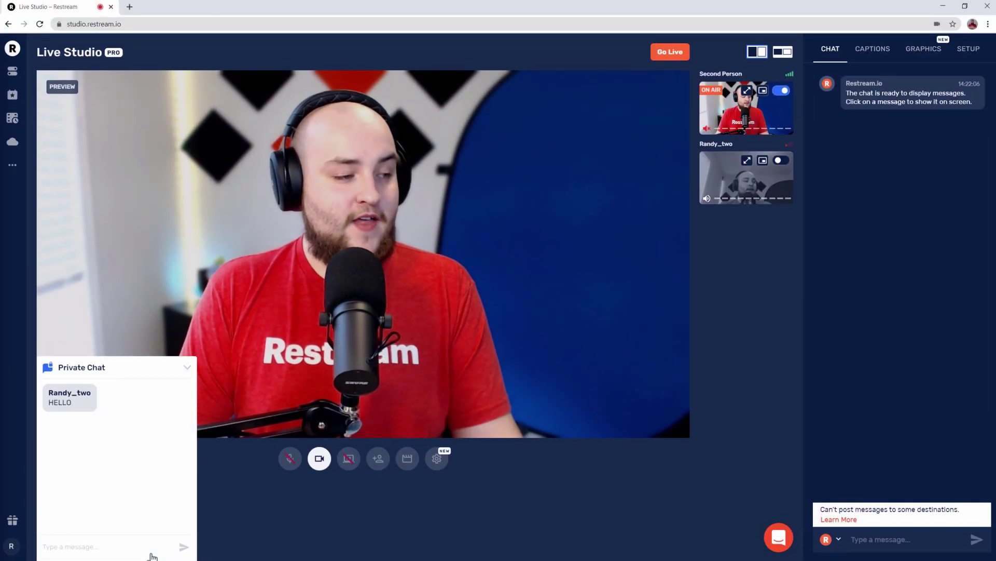
# Step: Hide the chat, put the guest on air, and try the orange boxed and inset layouts
pyautogui.click(187, 368)
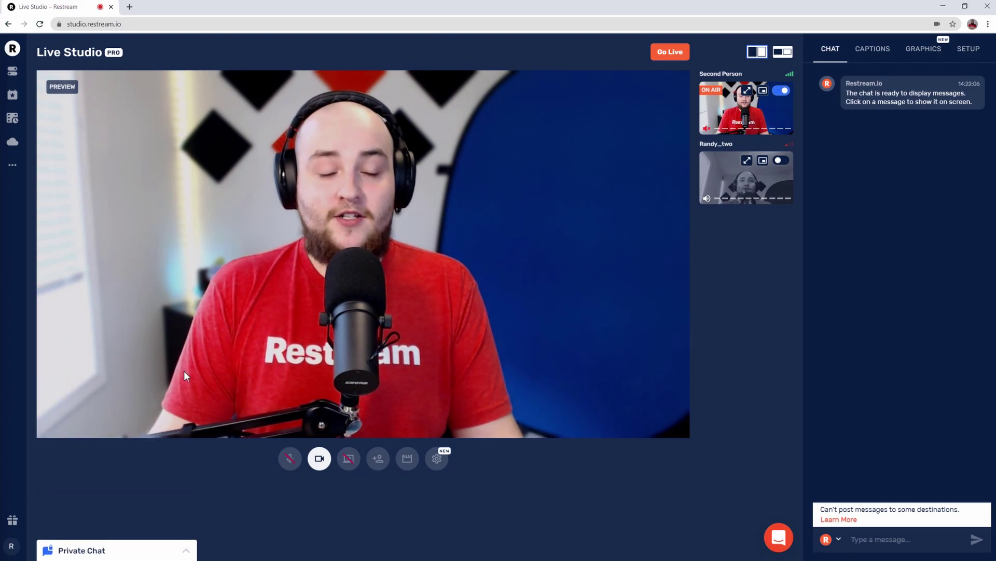
pyautogui.click(782, 161)
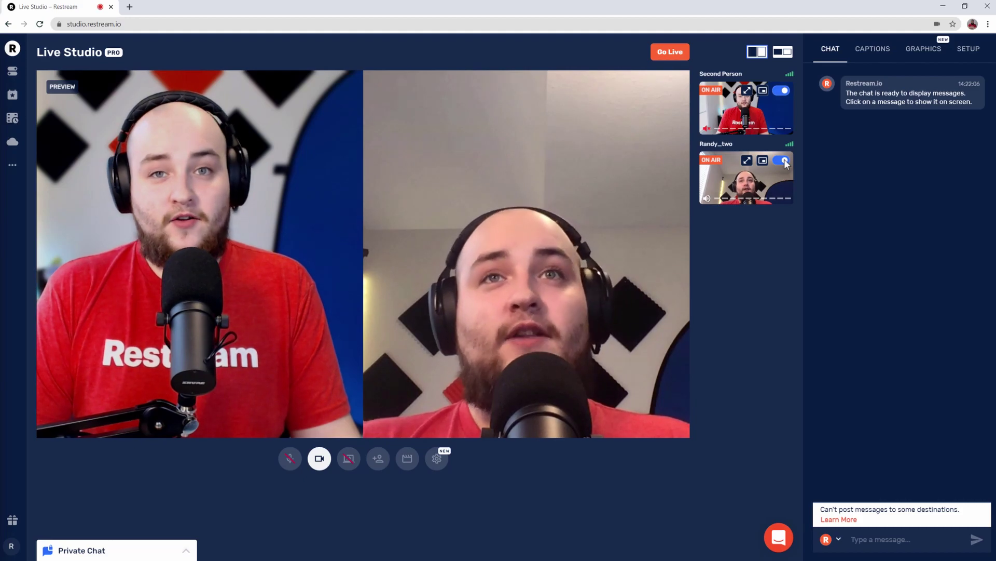
pyautogui.click(789, 53)
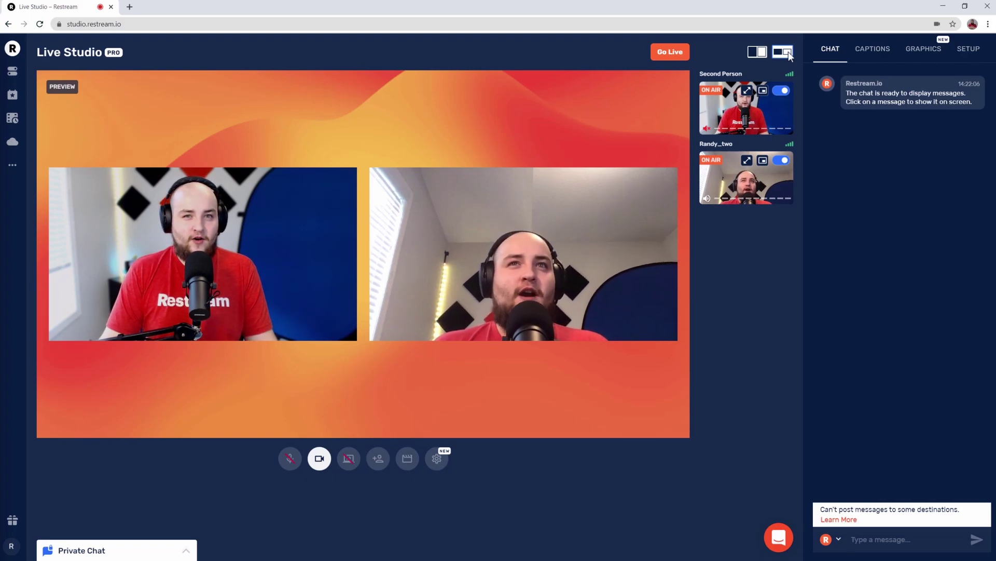
pyautogui.click(762, 162)
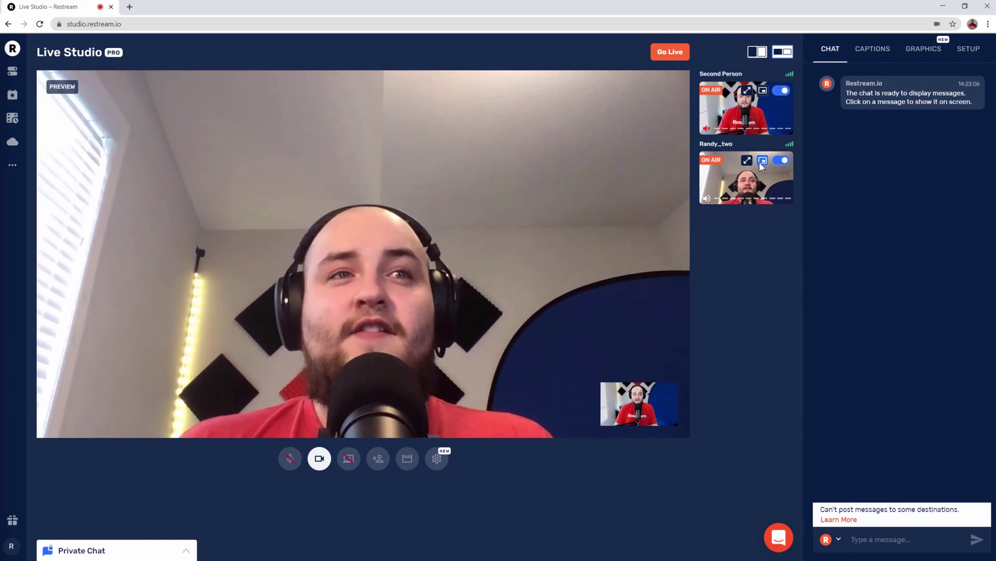
# Step: Show Second Person alone full-frame and take the other participant off air
pyautogui.click(763, 92)
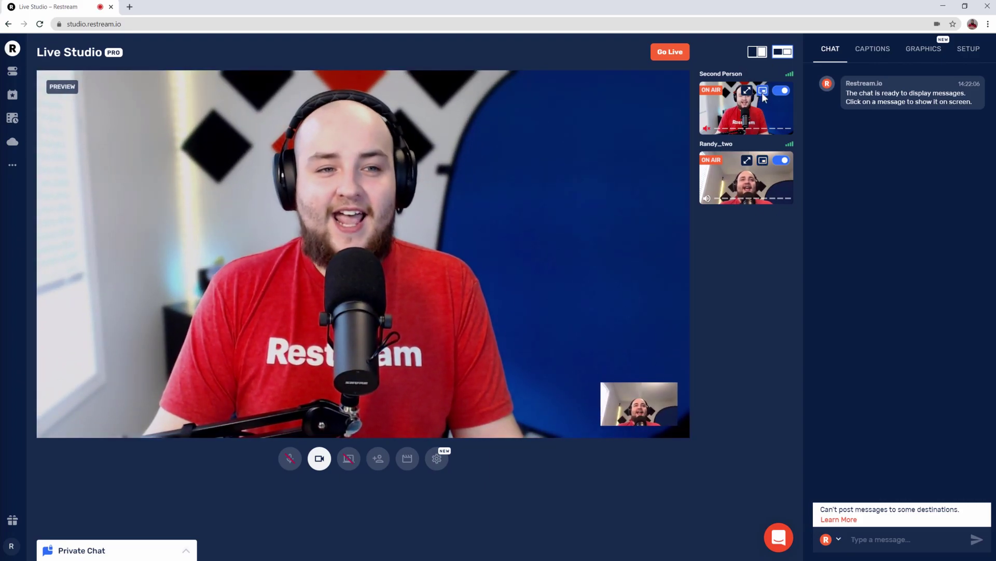
pyautogui.click(749, 93)
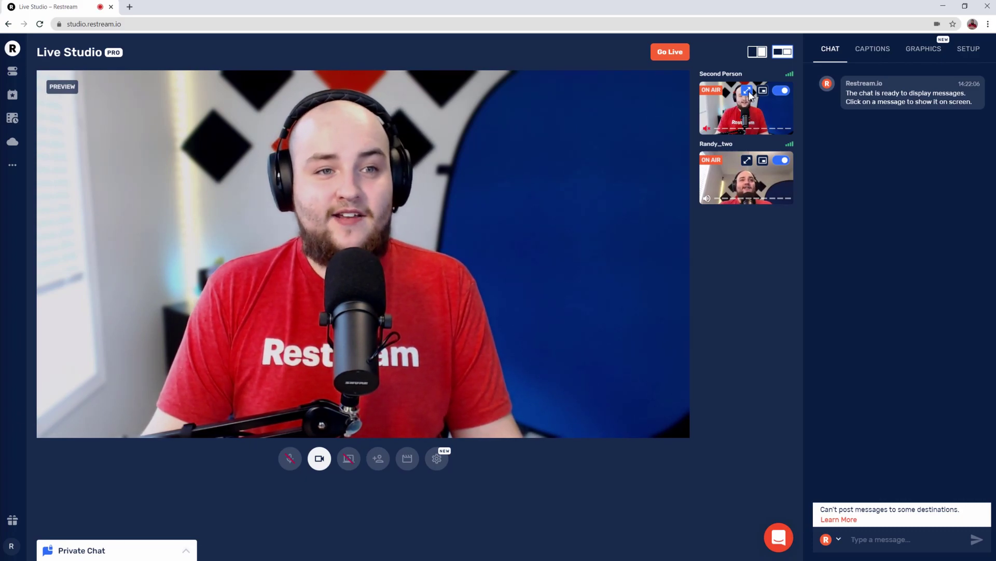
pyautogui.click(784, 161)
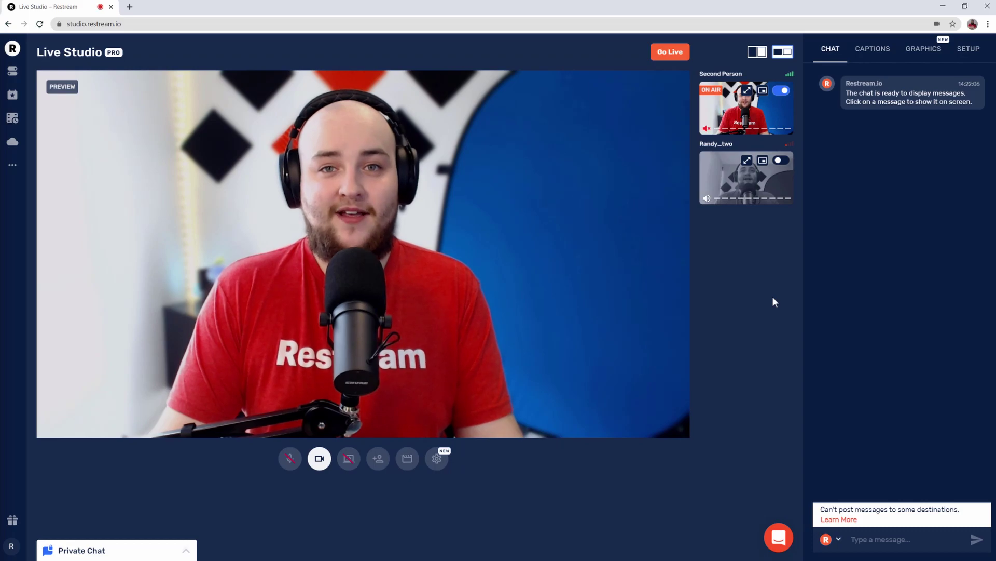
pyautogui.click(862, 112)
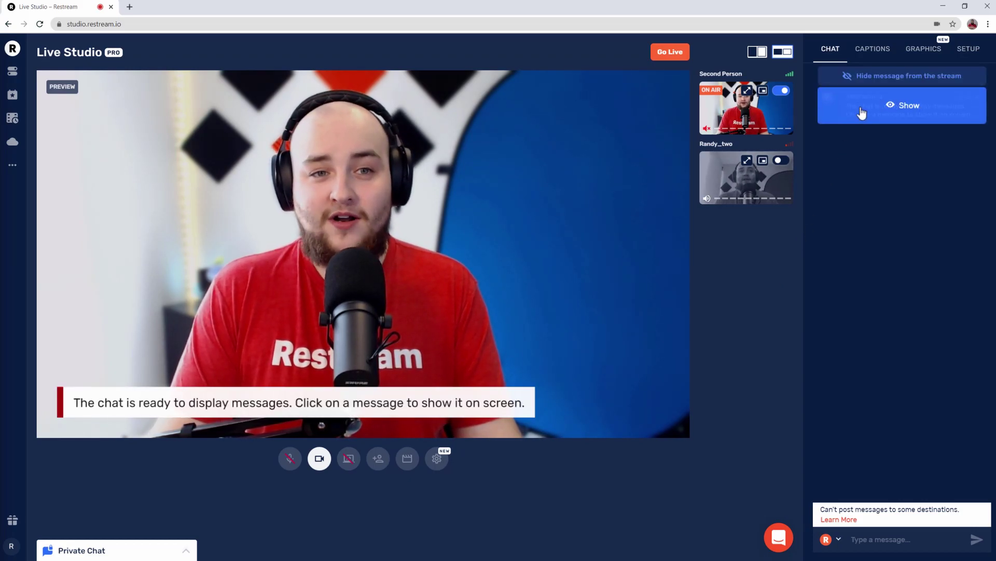
pyautogui.click(877, 82)
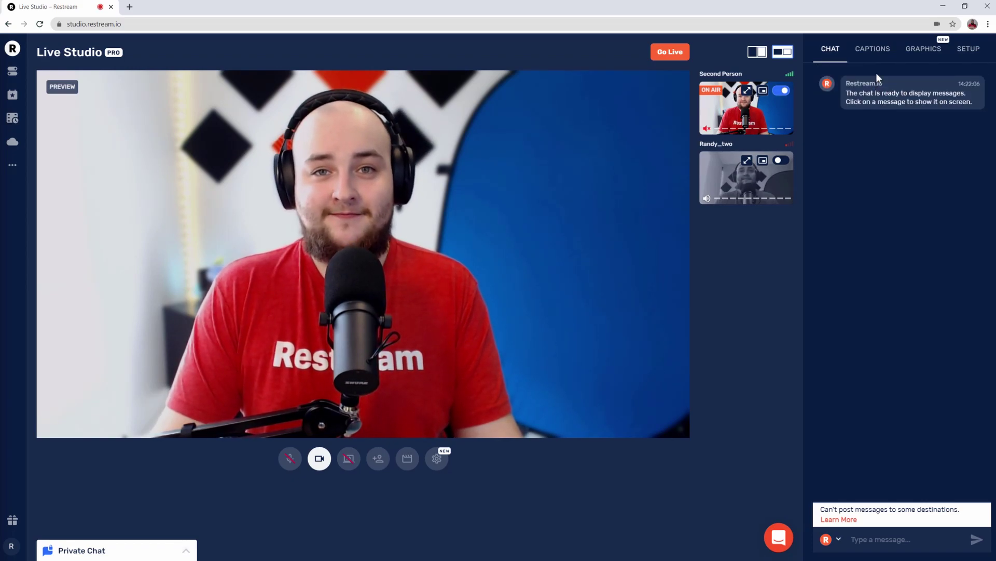
# Step: Show the name, Be right back and Follow us on Twitter captions in turn, then hide Twitter
pyautogui.click(877, 48)
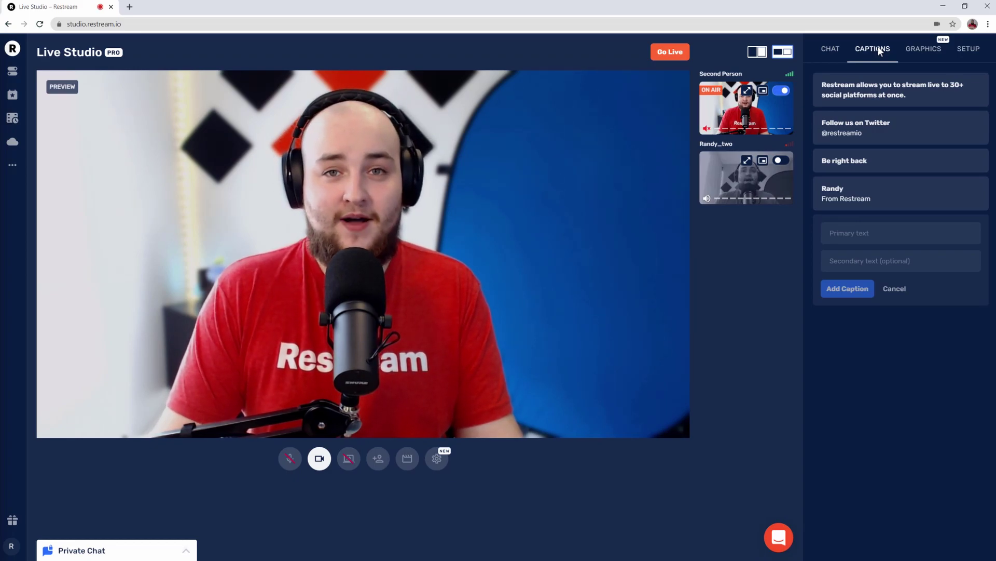
pyautogui.click(820, 201)
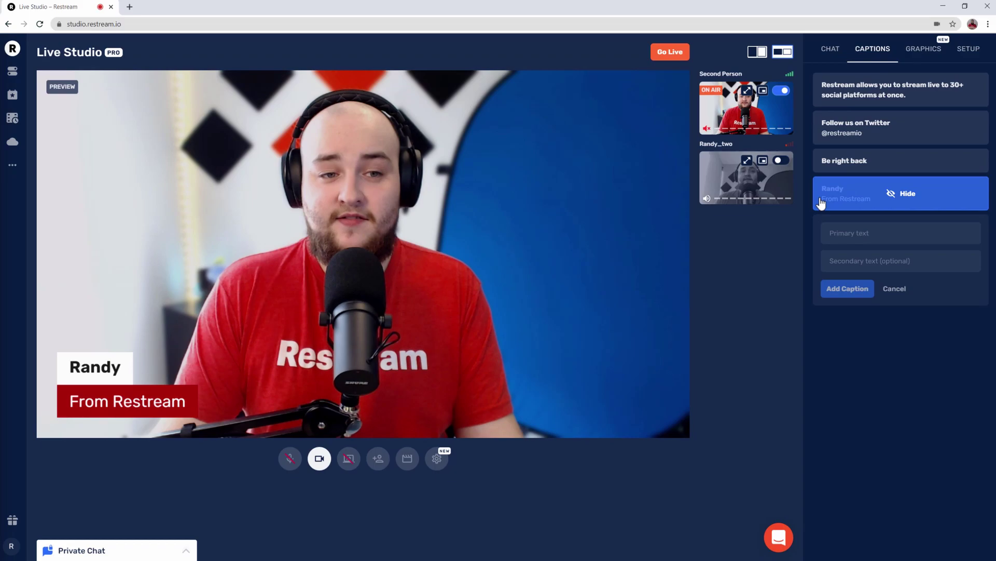
pyautogui.click(826, 169)
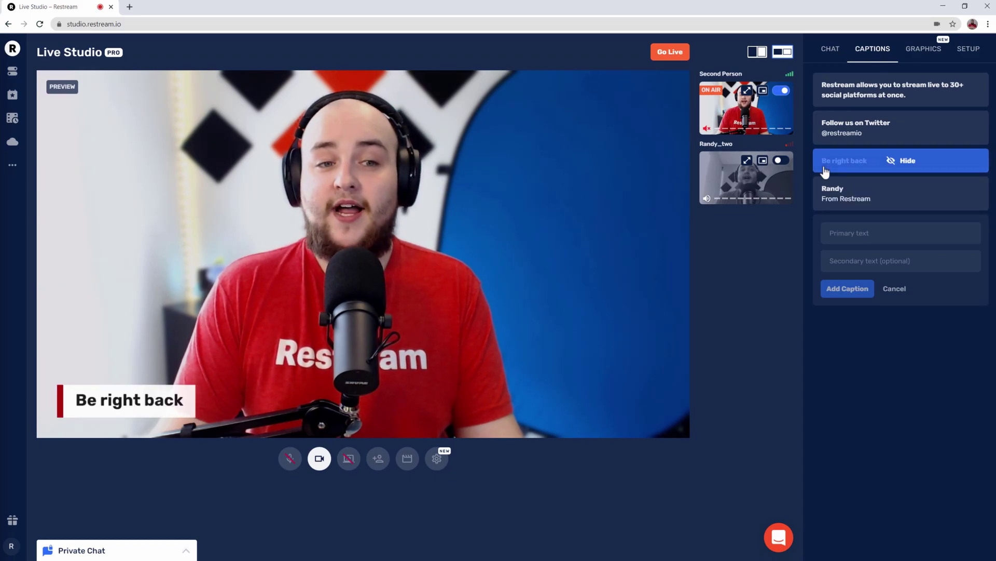
pyautogui.click(831, 134)
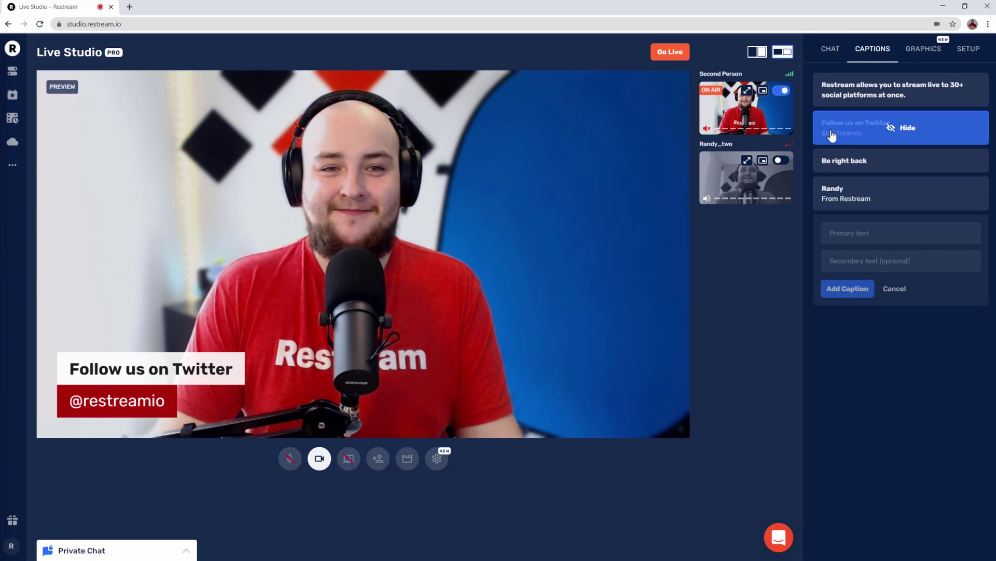
pyautogui.click(831, 134)
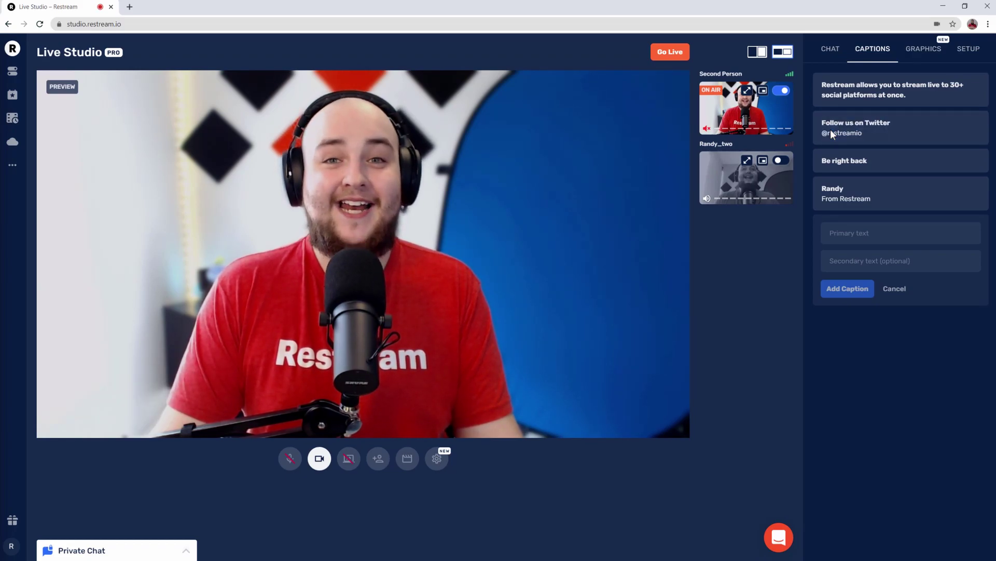
# Step: Toggle the Restream logo and LIVE overlay on and off, then play and stop the 00:29 countdown video
pyautogui.click(914, 50)
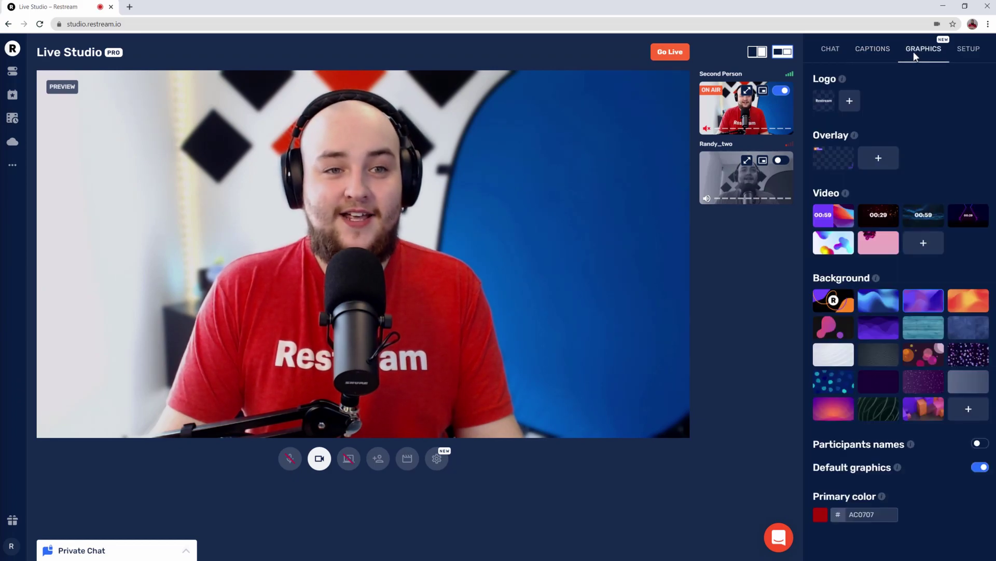
pyautogui.click(823, 104)
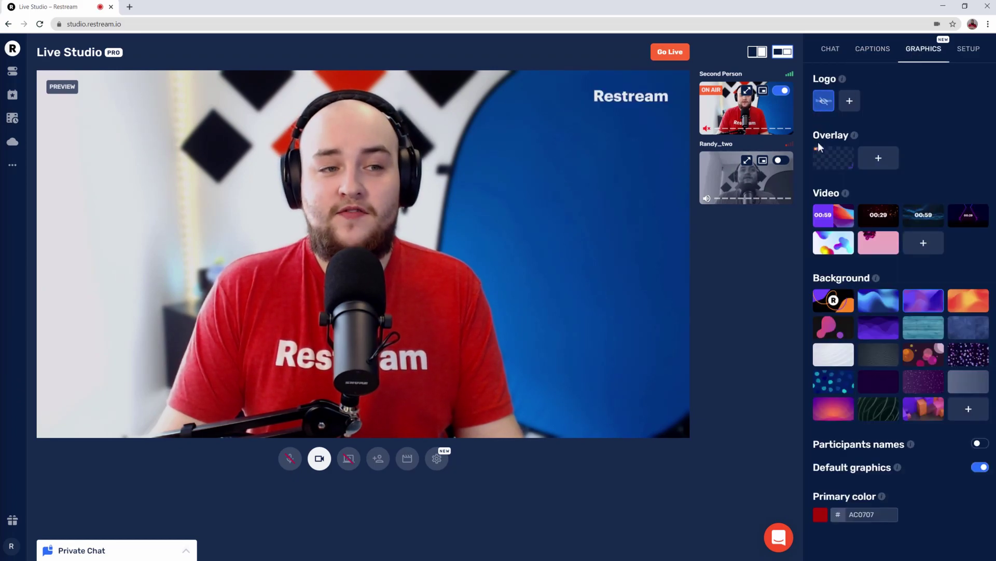
pyautogui.click(820, 157)
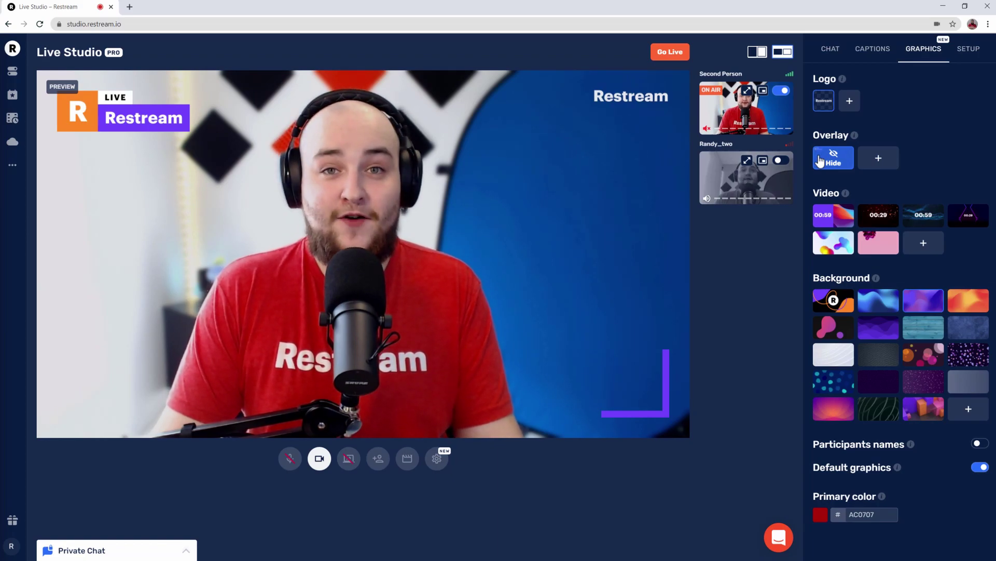
pyautogui.click(822, 161)
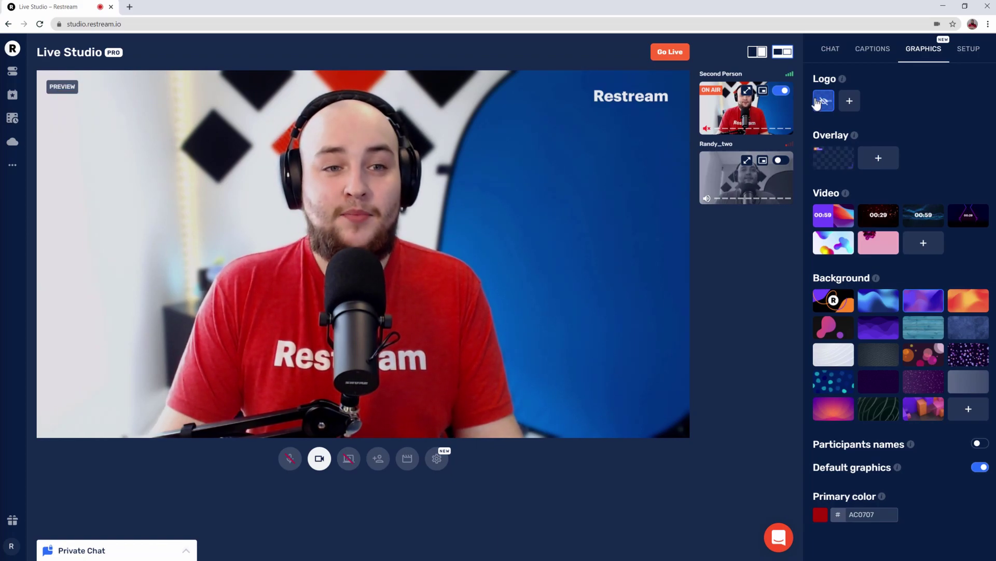
pyautogui.click(817, 101)
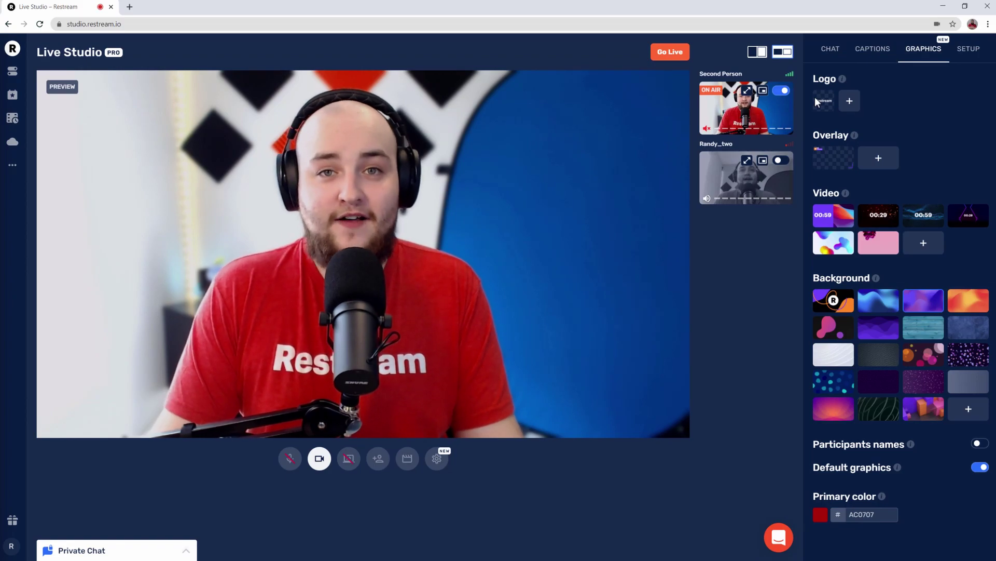
pyautogui.click(887, 218)
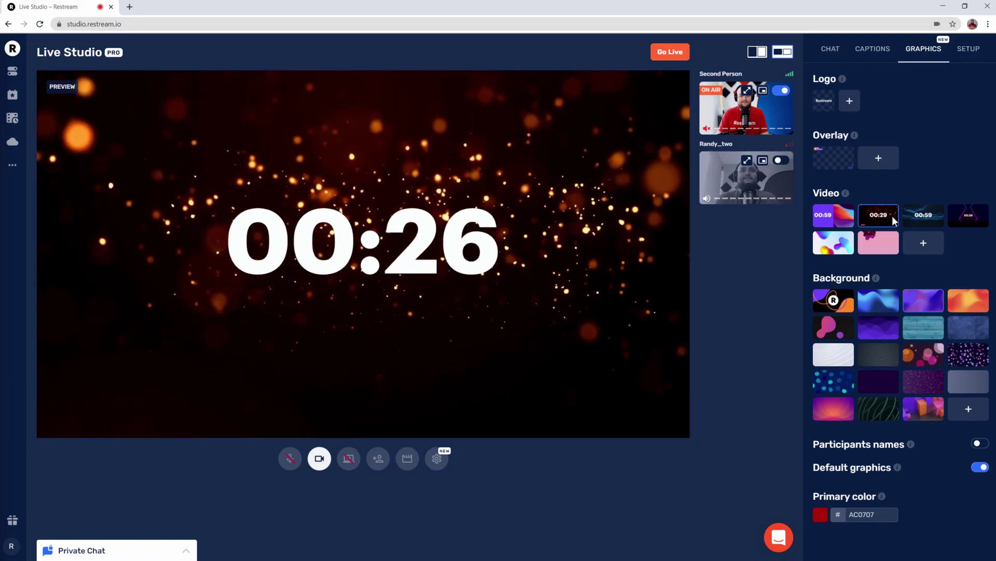
pyautogui.click(892, 216)
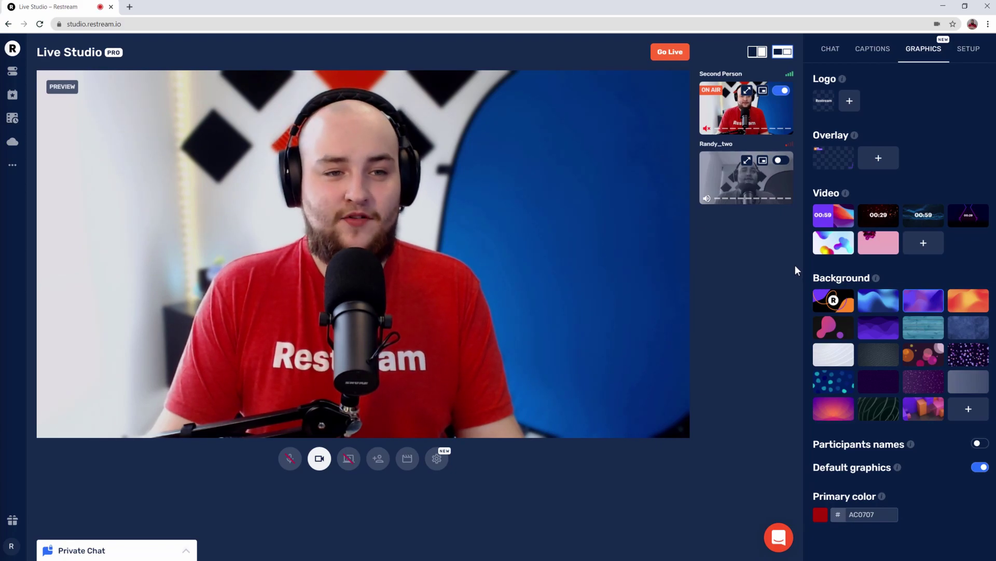
# Step: Put the other participant back on air, apply the orange Restream background, and inset Second Person
pyautogui.click(786, 161)
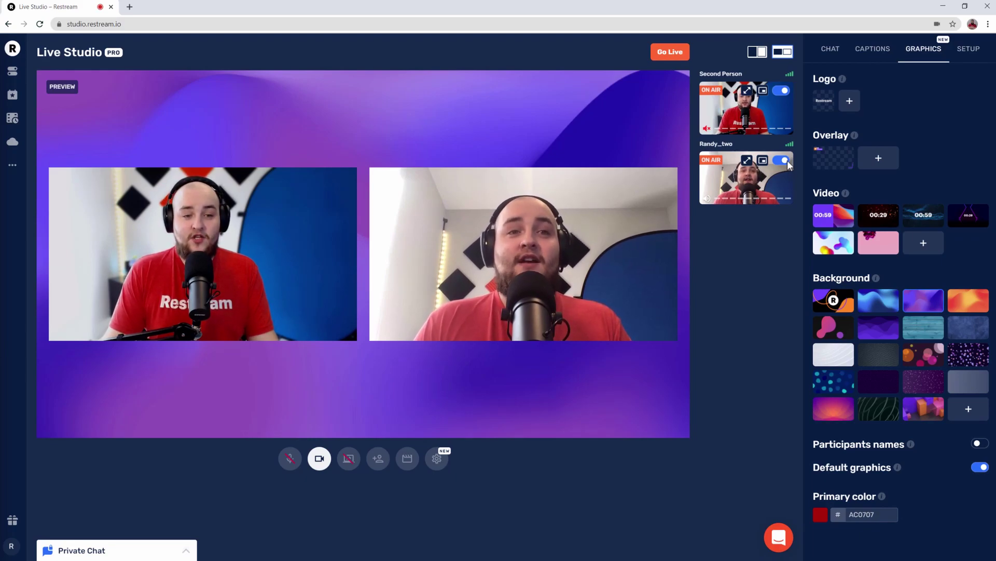
pyautogui.click(818, 301)
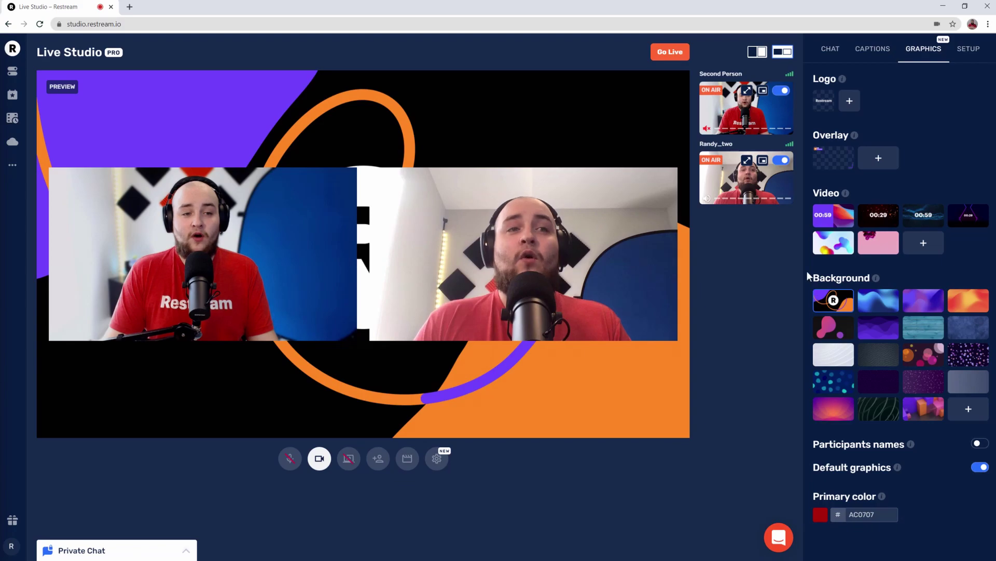
pyautogui.click(763, 161)
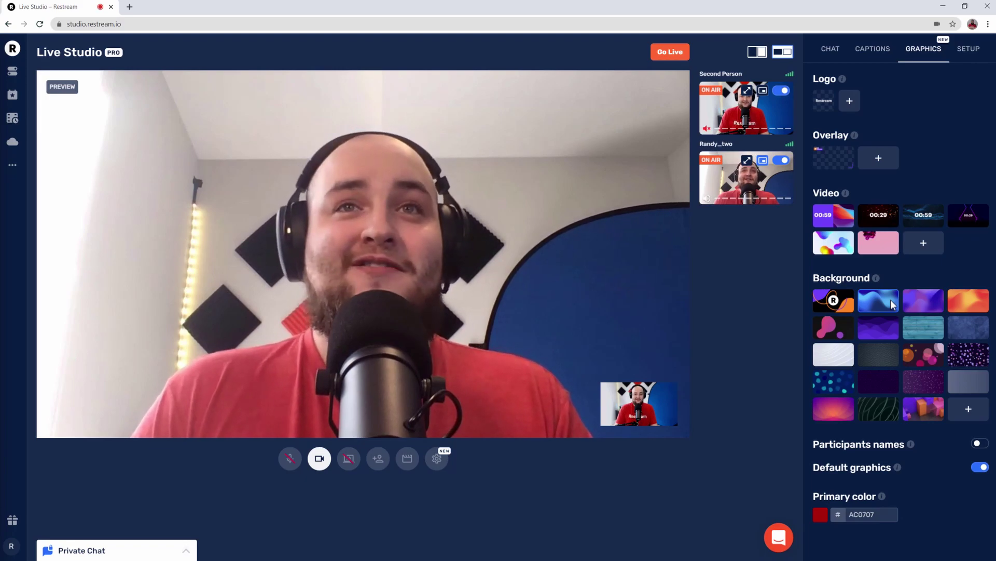
# Step: Take the other participant off air, turn participant name labels off, and keep Default graphics on
pyautogui.click(787, 162)
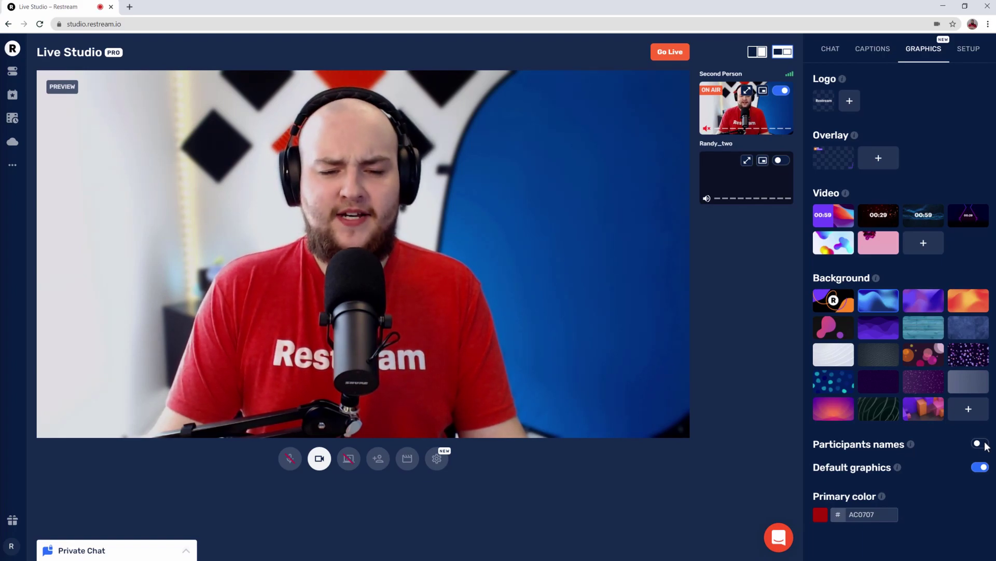
pyautogui.click(980, 444)
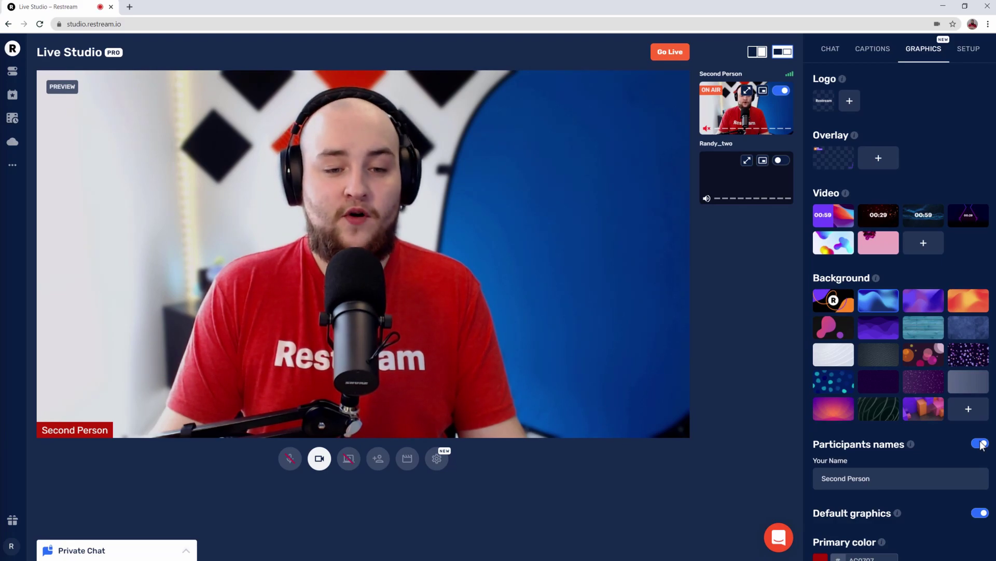
pyautogui.click(980, 444)
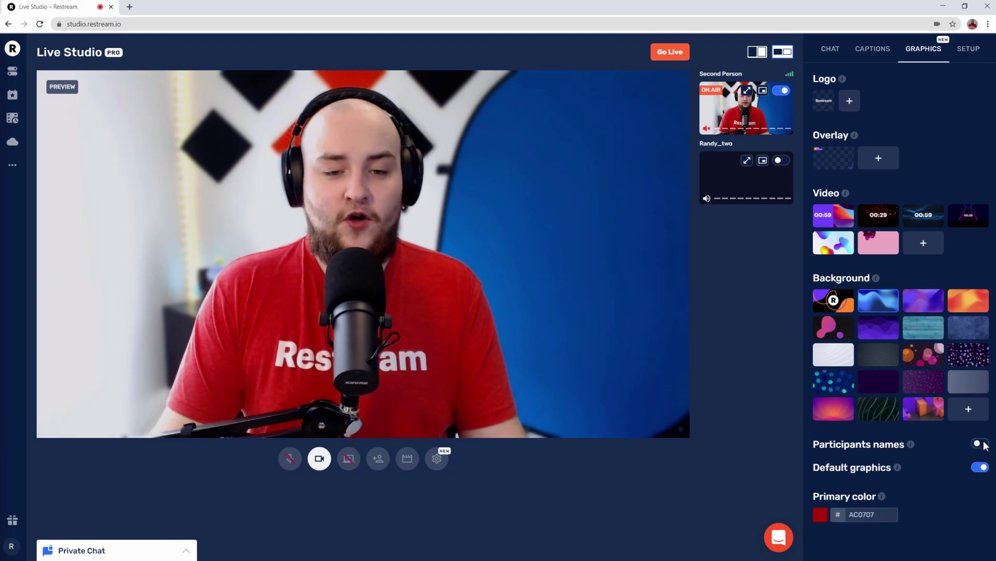
pyautogui.click(980, 466)
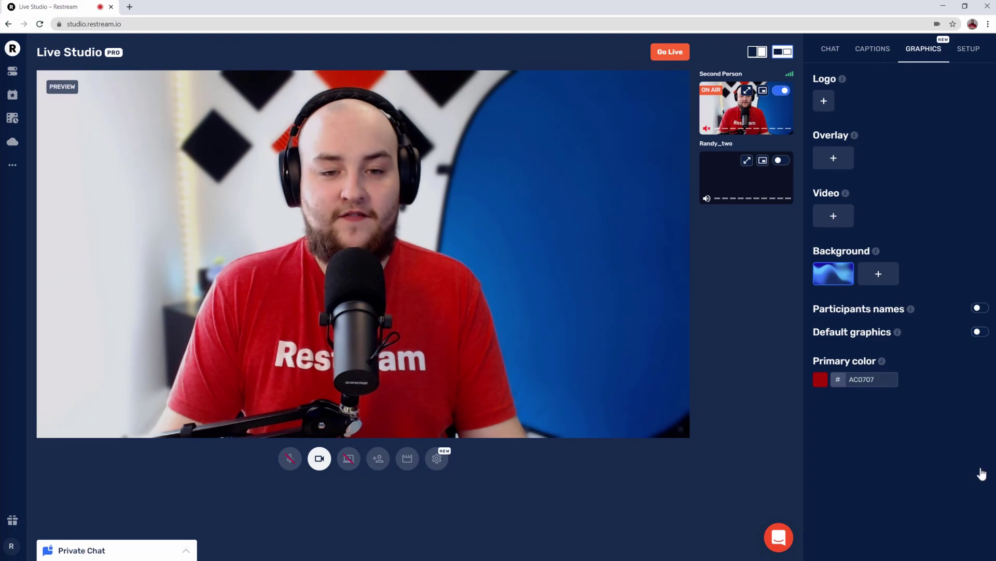
pyautogui.click(980, 332)
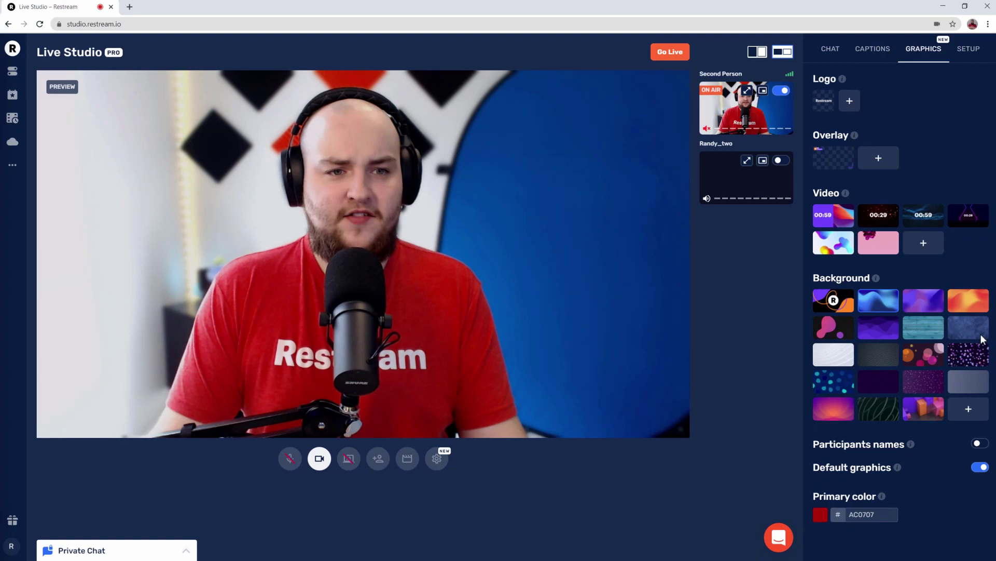
# Step: Show the Follow us on Twitter caption and set the primary colour to blue 0715AC
pyautogui.click(874, 52)
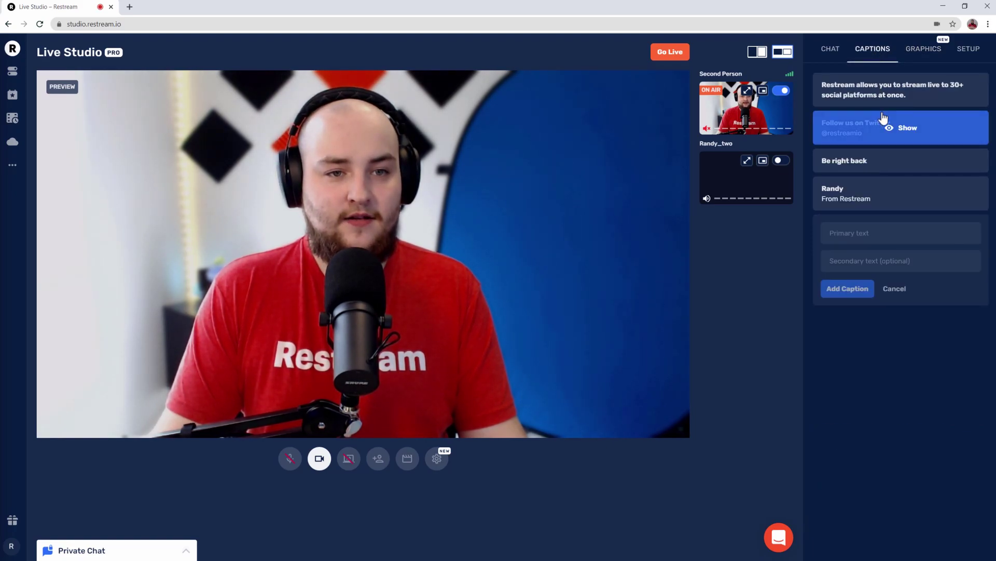
pyautogui.click(904, 128)
pyautogui.click(912, 50)
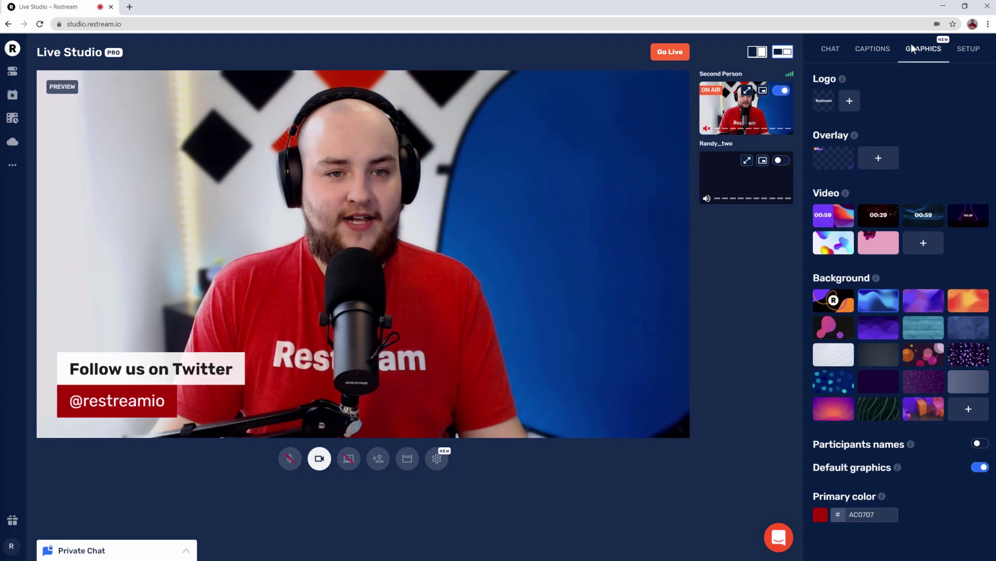
pyautogui.click(819, 516)
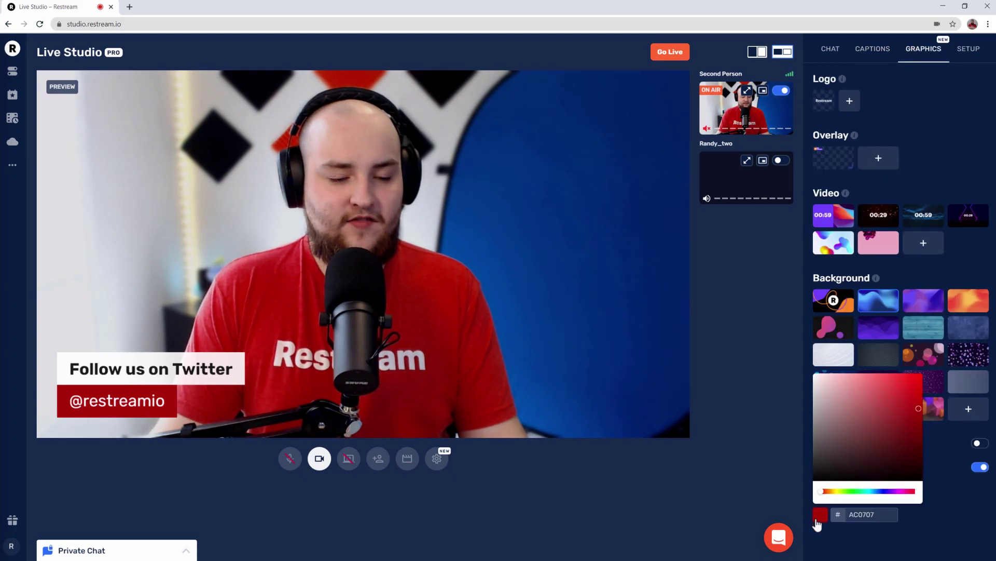
pyautogui.click(885, 491)
pyautogui.click(774, 449)
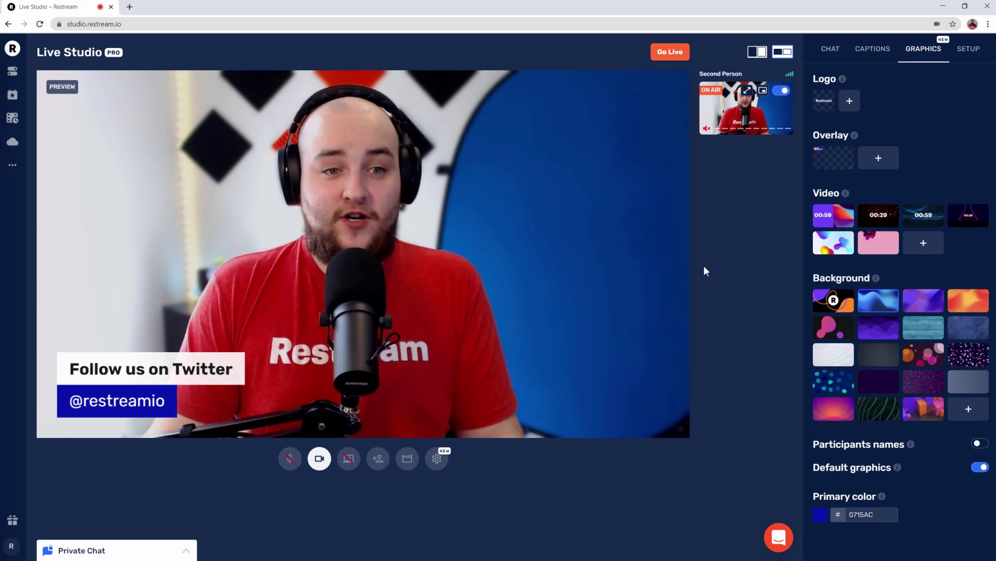
# Step: Enter the stream title 'Welcome to my stream' and the description 'Thanks for stopping by'
pyautogui.click(970, 50)
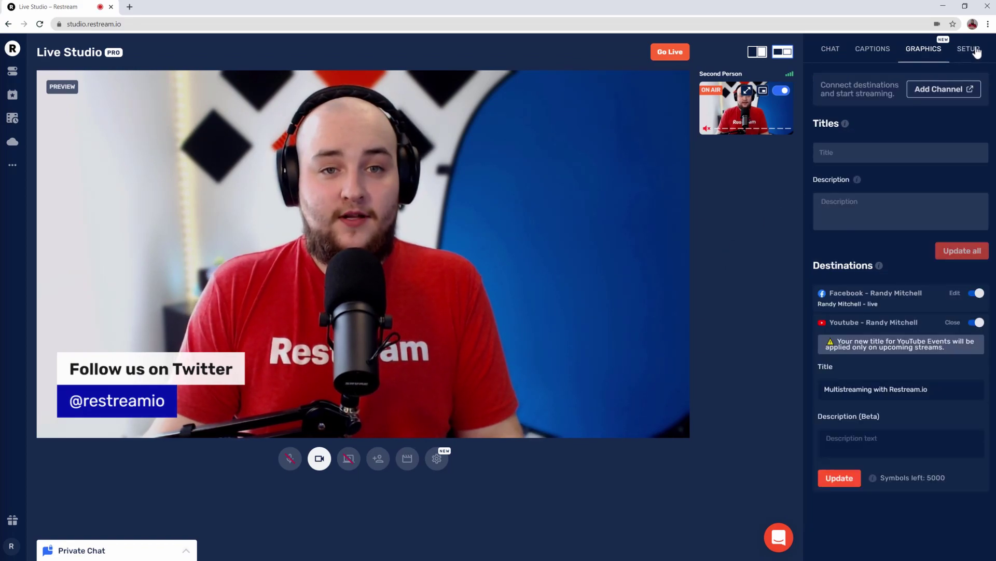
pyautogui.click(963, 151)
pyautogui.write('Welcome to my')
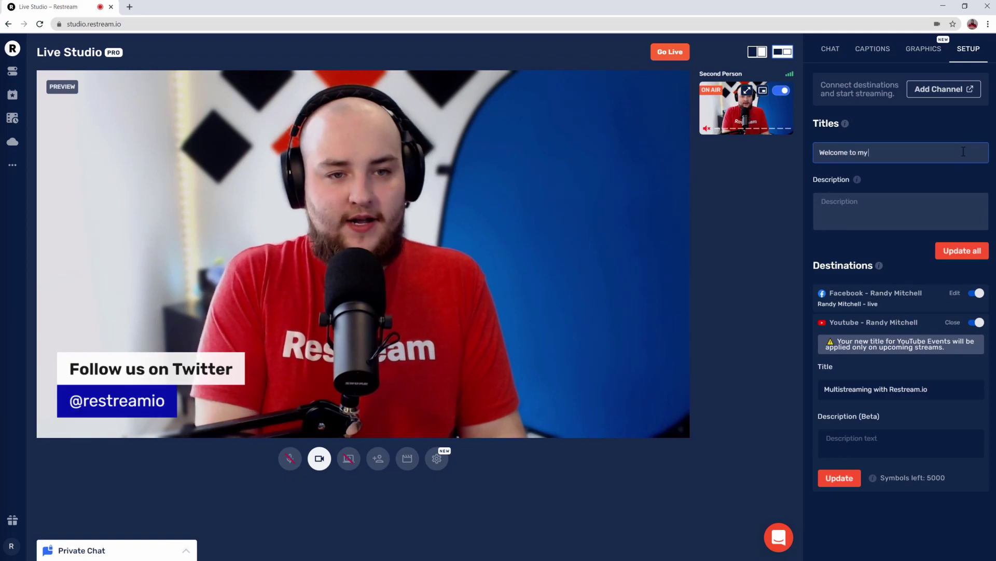
pyautogui.write(' stream')
pyautogui.press('Tab')
pyautogui.write('S')
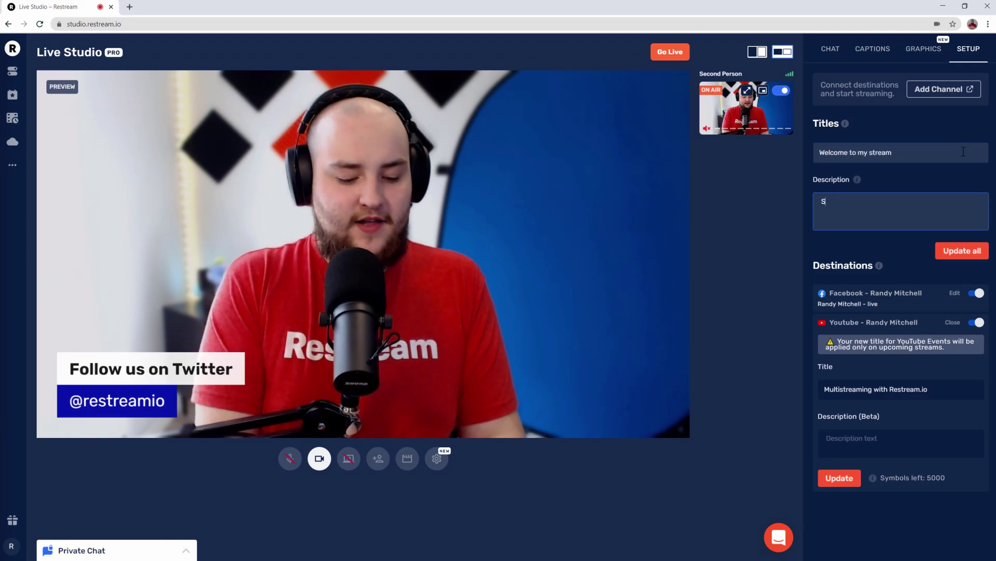
pyautogui.press('BackSpace')
pyautogui.write('Thanks for stopp')
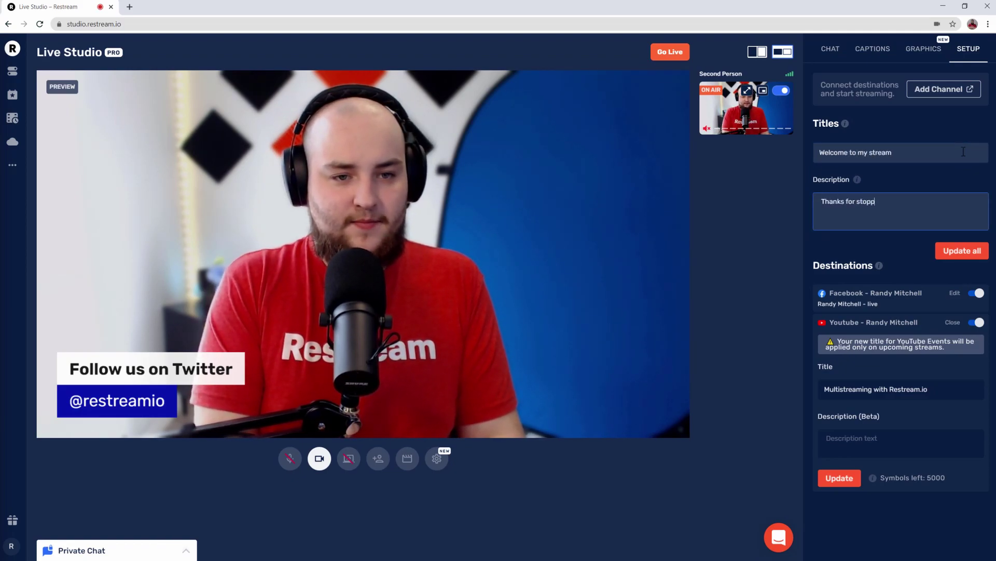
pyautogui.write('ing by')
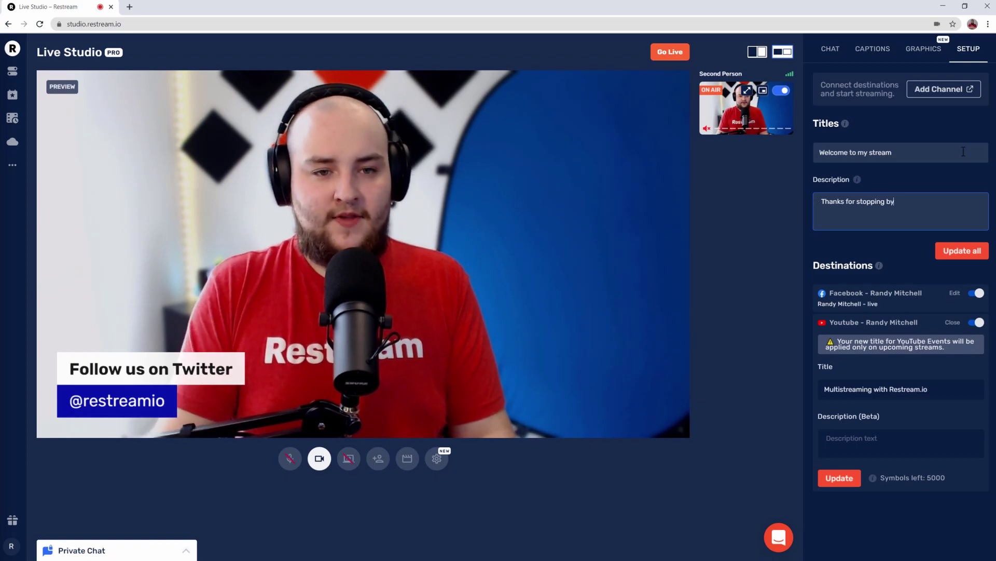
# Step: Apply the title and description to all destinations, then toggle Facebook off and back on
pyautogui.click(981, 255)
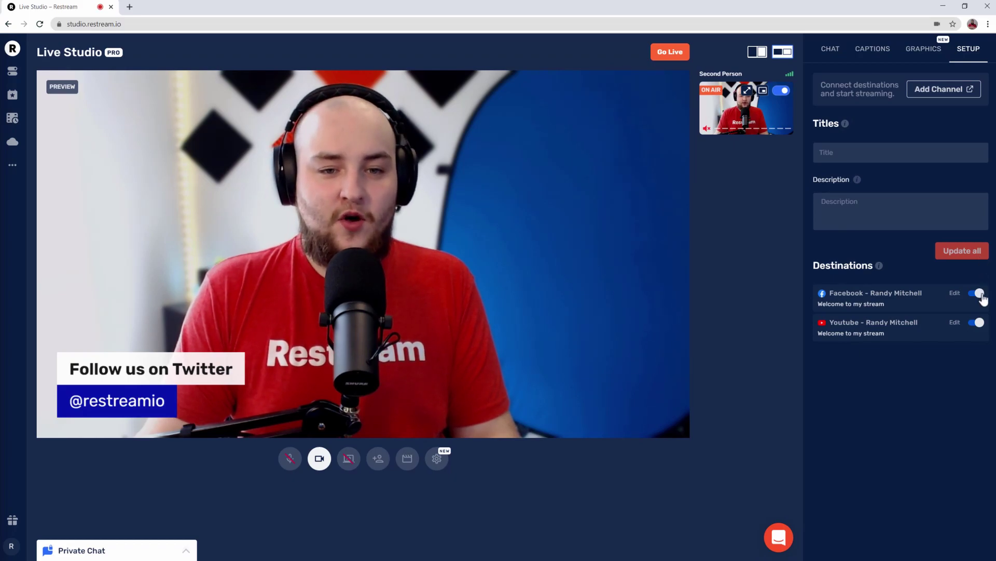
pyautogui.click(982, 294)
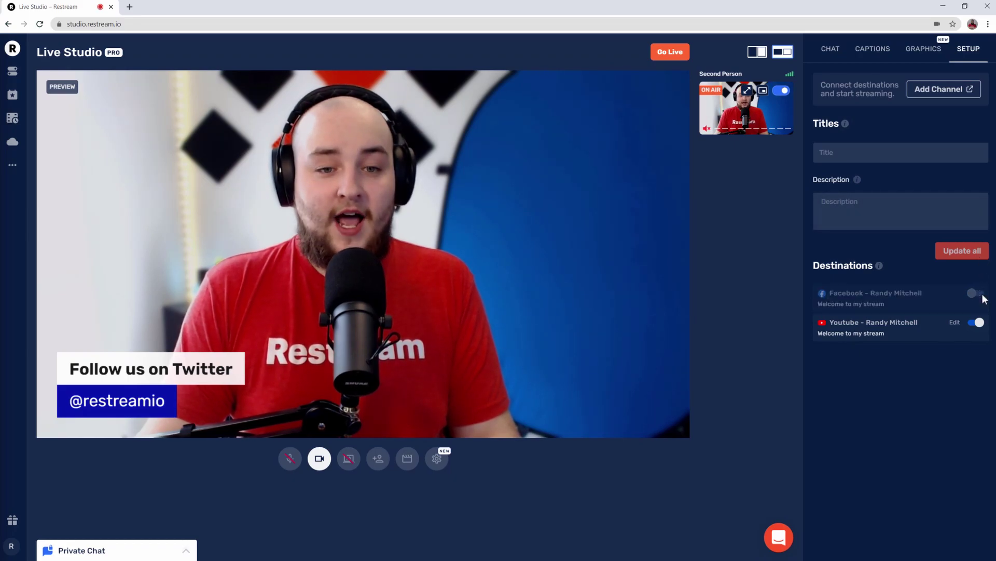
pyautogui.click(980, 296)
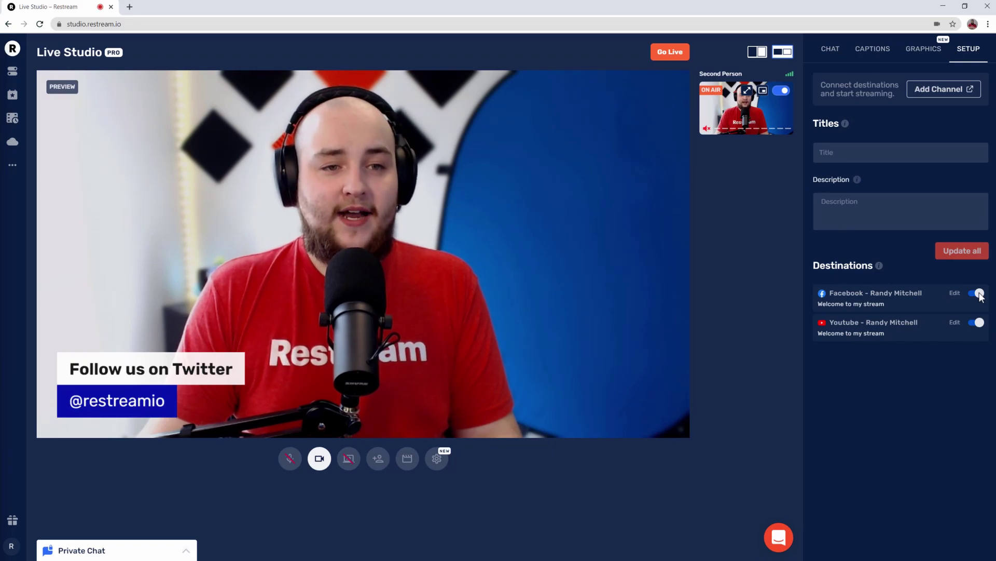
pyautogui.click(922, 50)
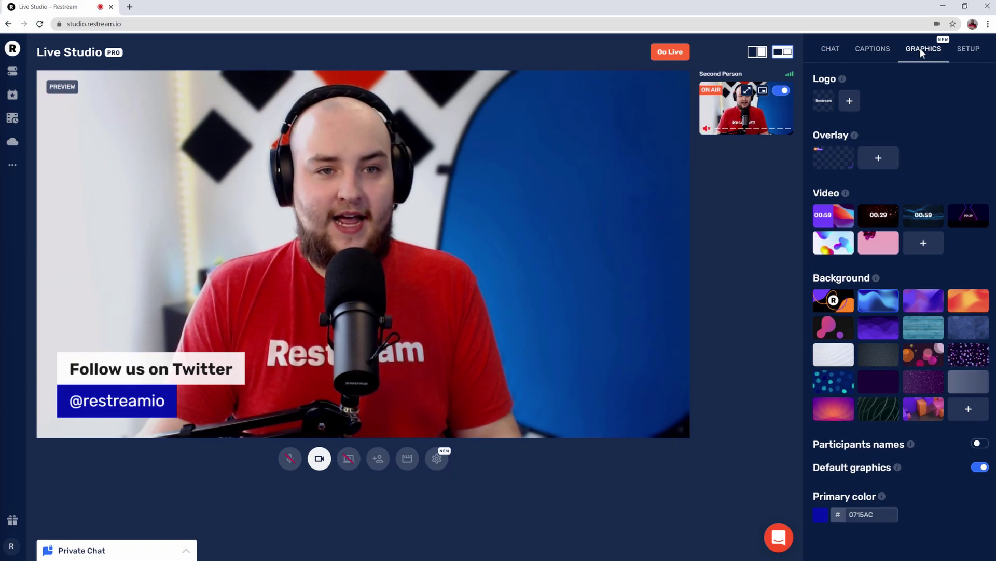
# Step: Hide the 'Follow us on Twitter' caption, show the 00:59 Video countdown, and Go Live
pyautogui.click(877, 57)
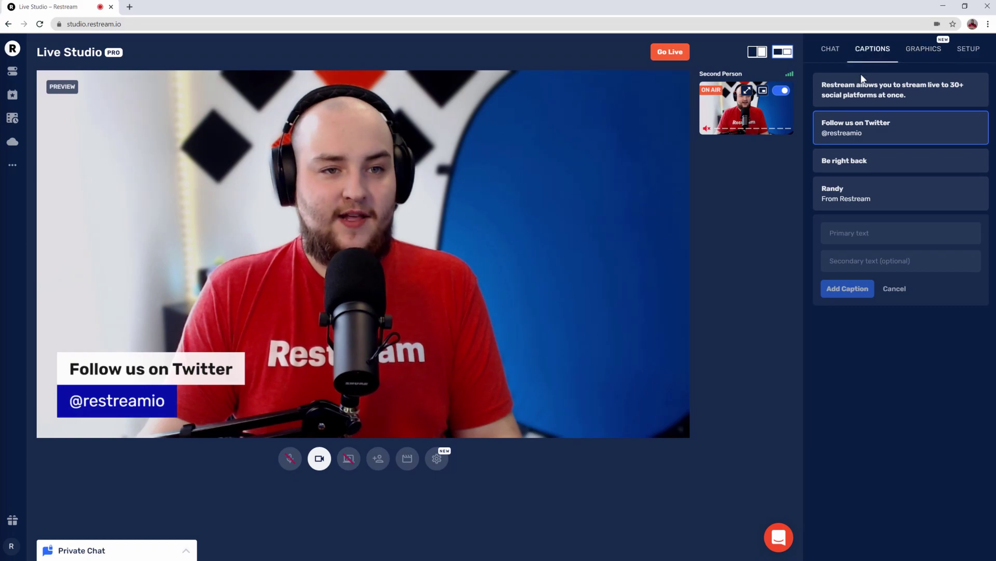
pyautogui.click(821, 134)
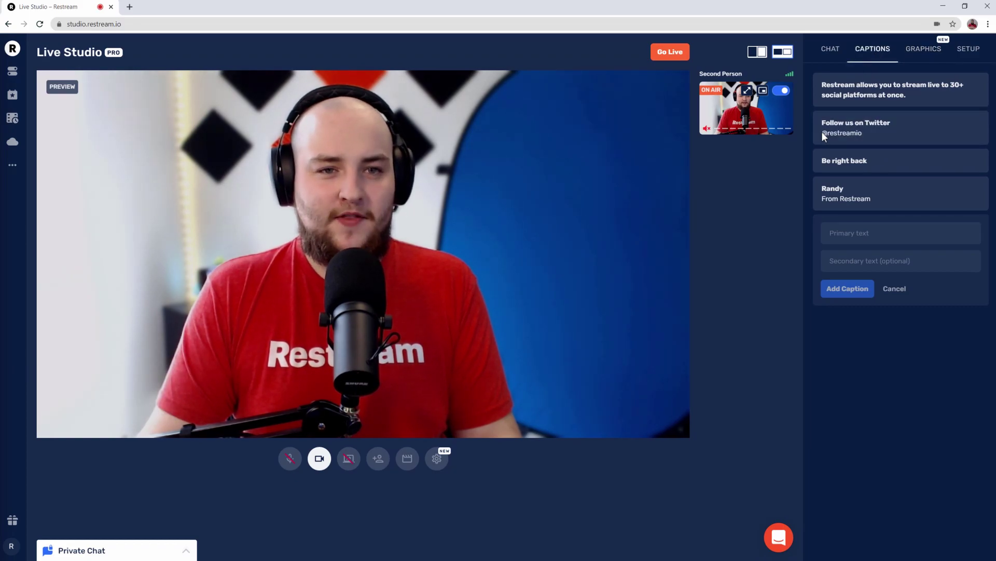
pyautogui.click(918, 54)
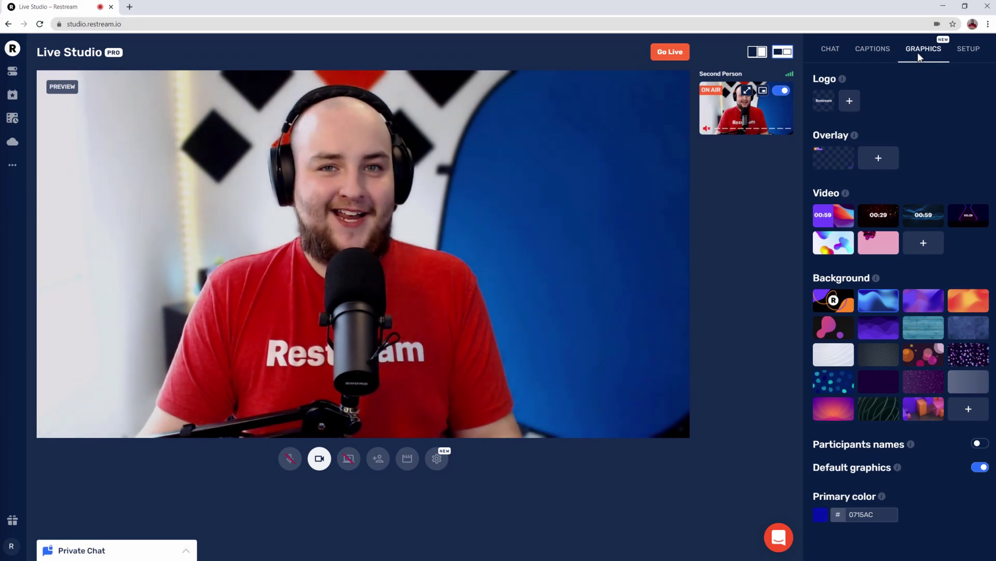
pyautogui.click(827, 214)
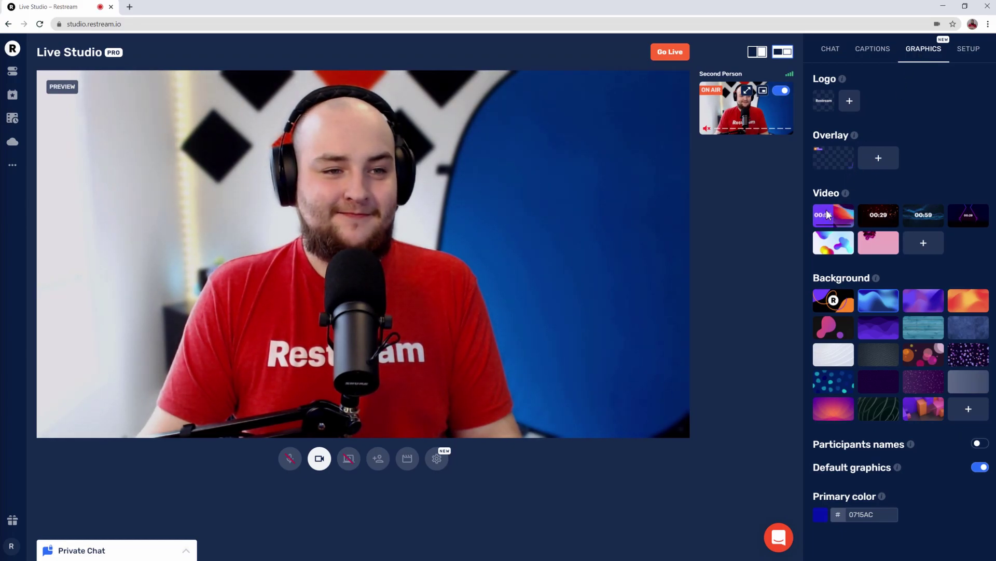
pyautogui.click(684, 51)
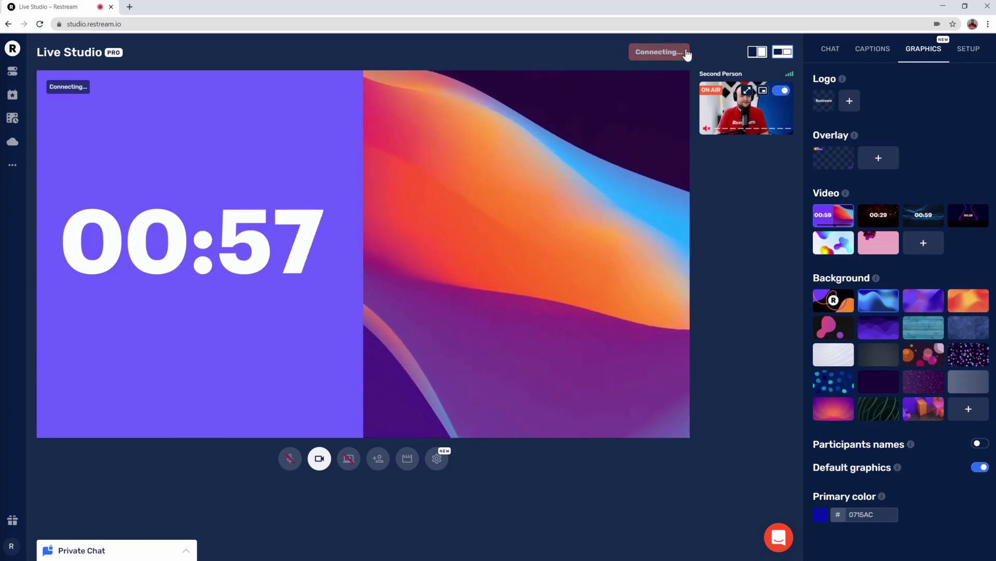